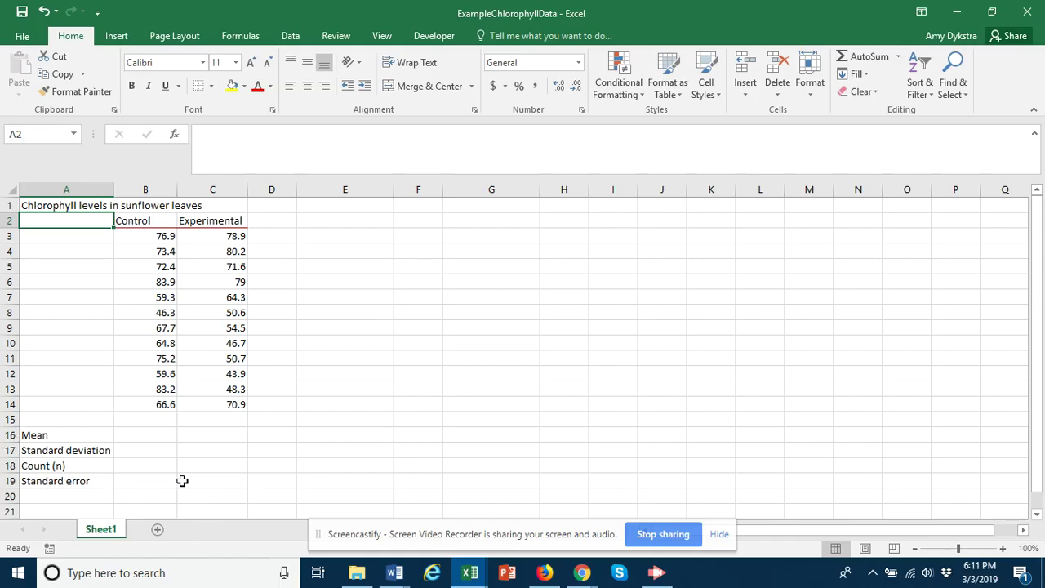
- Calculate the Control group's mean in cell B16 with the AVERAGE function over B3:B14
{"action": "left_click", "coordinate": [164, 437]}
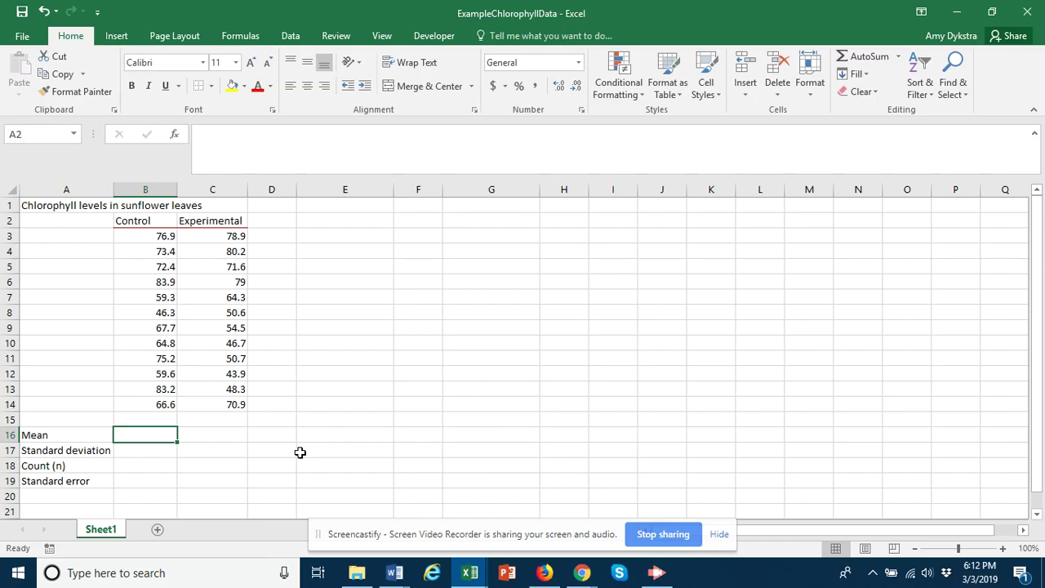
{"action": "type", "text": "="}
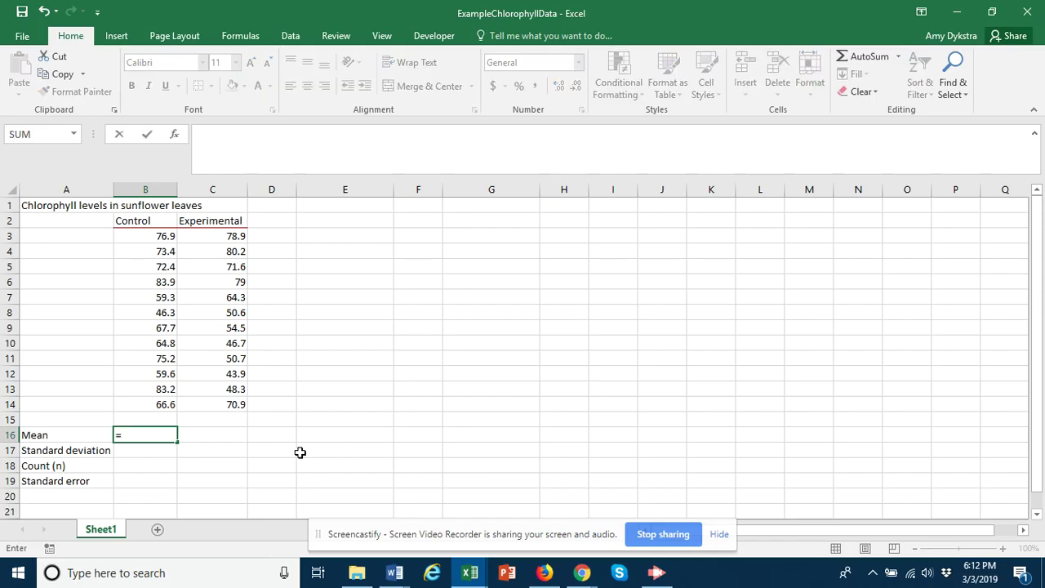
{"action": "type", "text": "aver"}
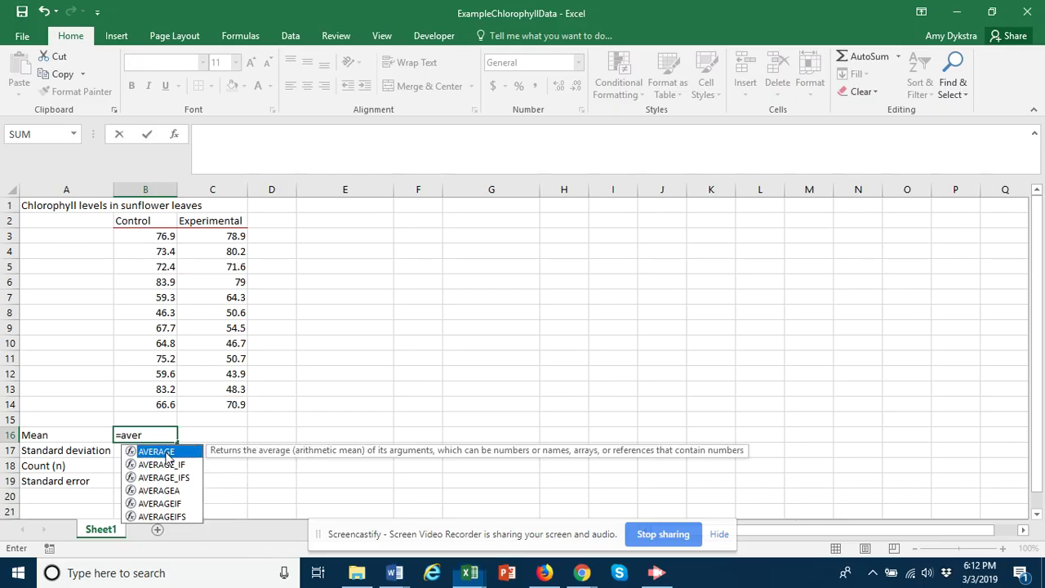
{"action": "double_click", "coordinate": [157, 452]}
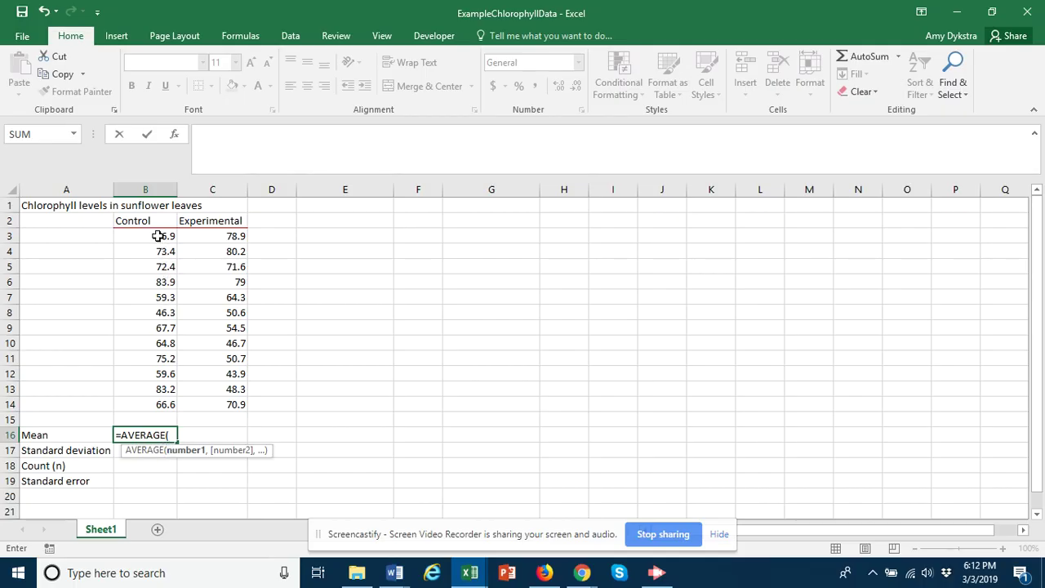
{"action": "left_click_drag", "start_coordinate": [159, 235], "coordinate": [154, 407]}
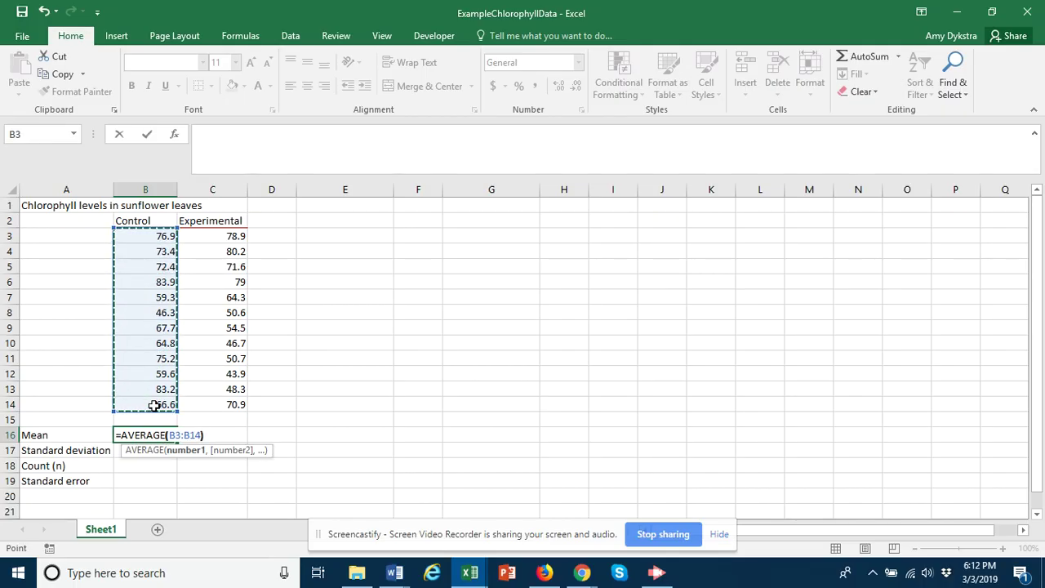
{"action": "type", "text": ")"}
{"action": "key", "text": "Return"}
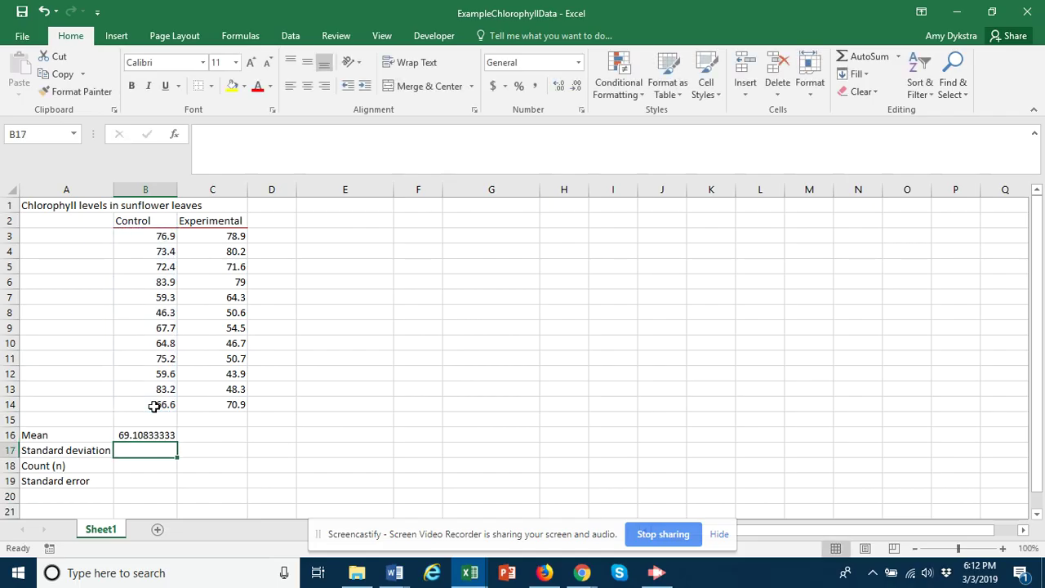
- Reduce the Control mean in cell B16 to two decimal places
{"action": "left_click", "coordinate": [158, 435]}
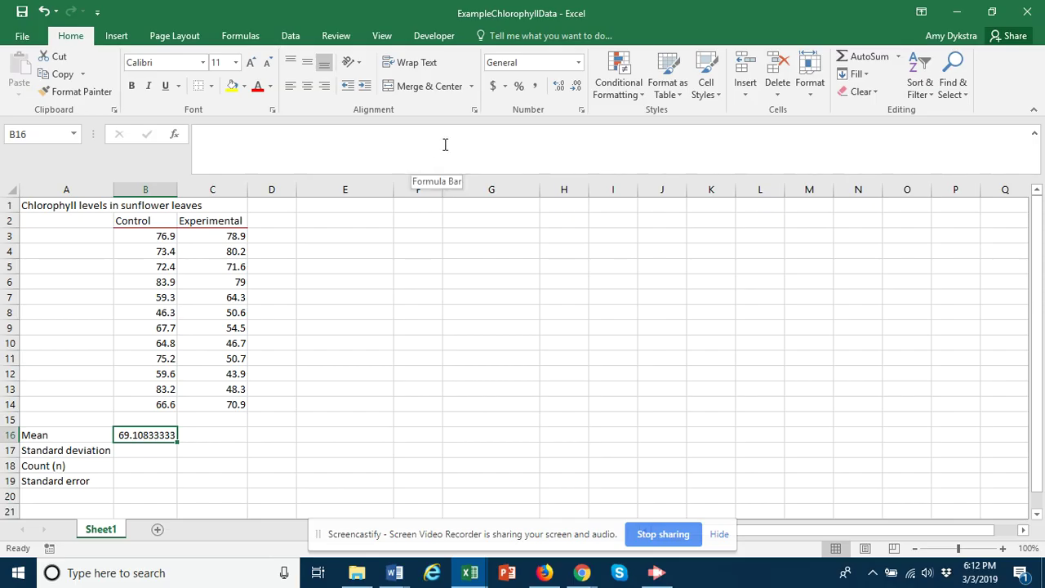
{"action": "left_click", "coordinate": [576, 87]}
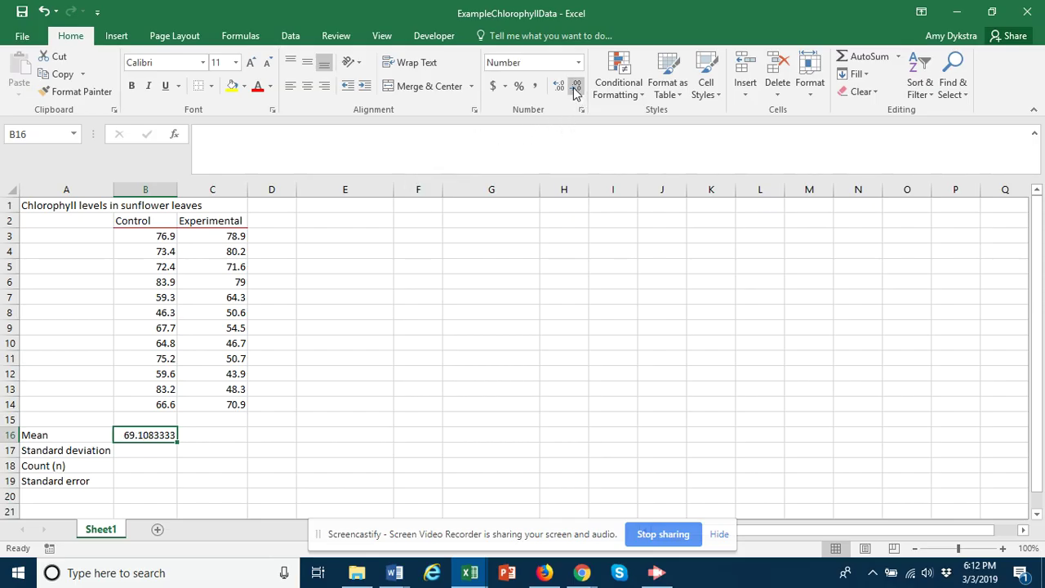
{"action": "left_click", "coordinate": [576, 86]}
{"action": "left_click", "coordinate": [576, 86]}
{"action": "left_click", "coordinate": [576, 87]}
{"action": "left_click", "coordinate": [575, 87]}
{"action": "left_click", "coordinate": [576, 86]}
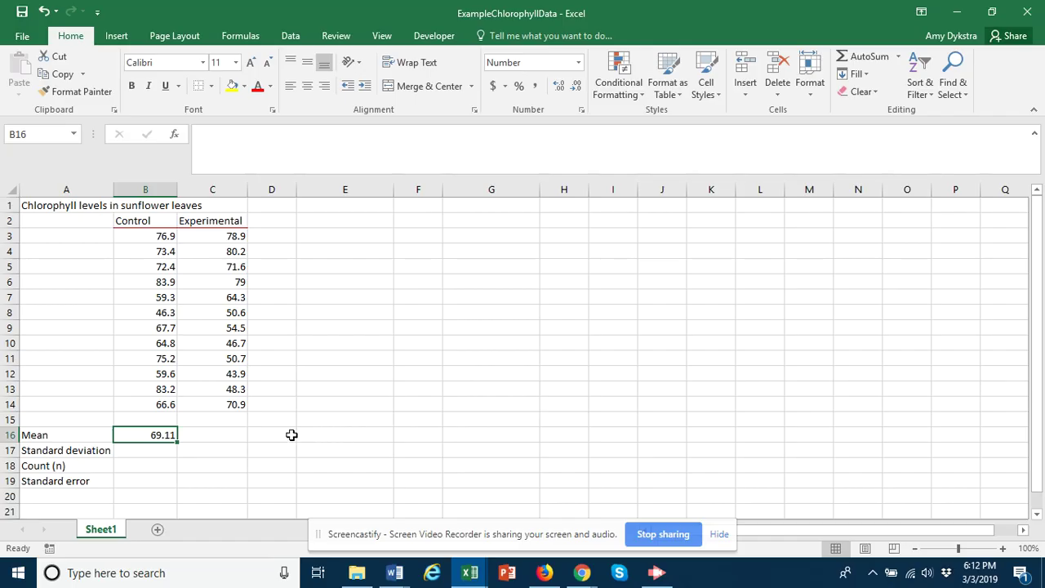
- Fill the mean formula from B16 across to C16 for the Experimental group
{"action": "left_click", "coordinate": [231, 438]}
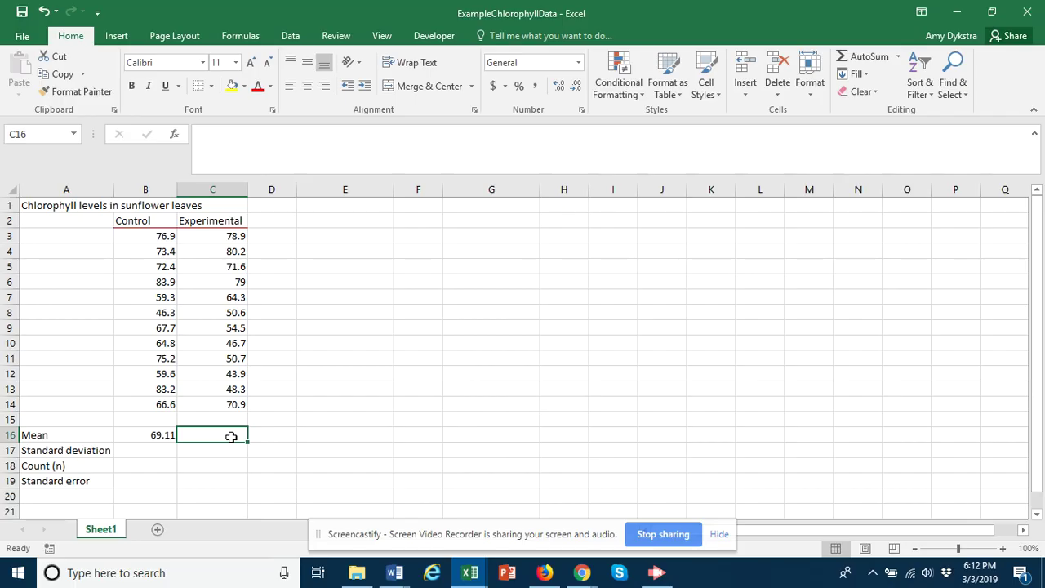
{"action": "left_click", "coordinate": [141, 436]}
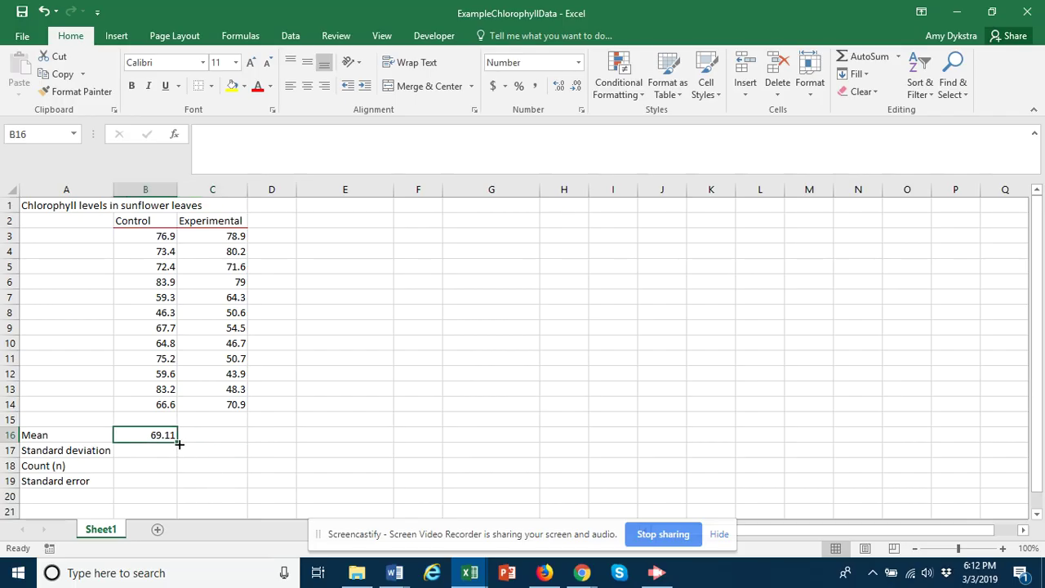
{"action": "left_click_drag", "start_coordinate": [178, 444], "coordinate": [232, 445]}
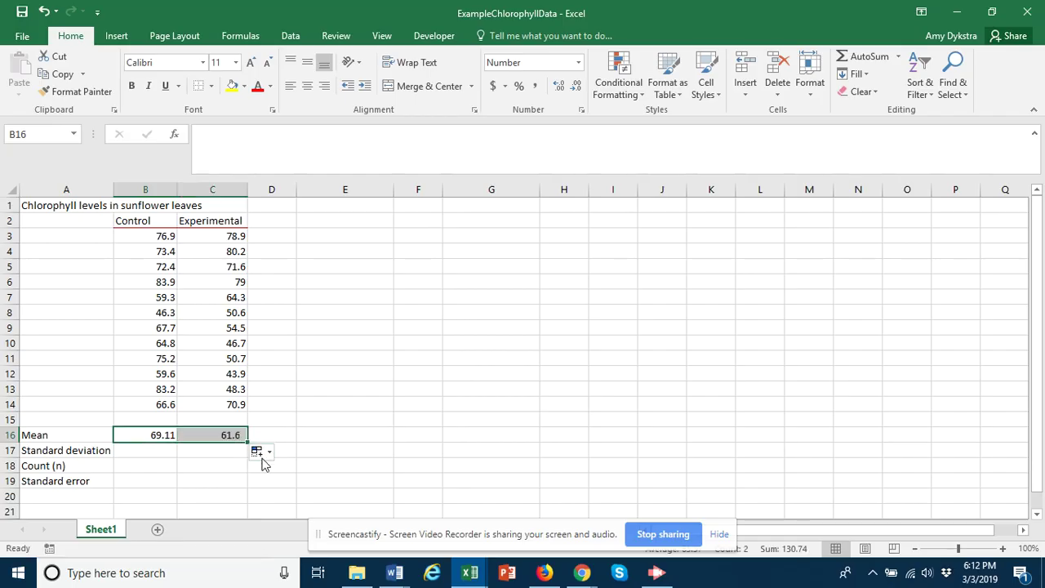
{"action": "left_click", "coordinate": [224, 433]}
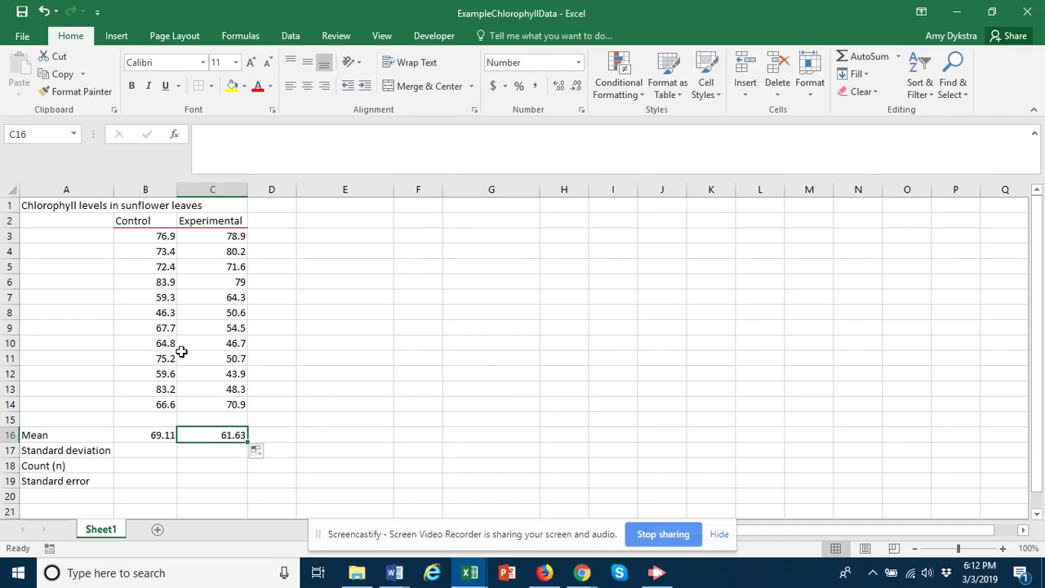
{"action": "left_click", "coordinate": [155, 435]}
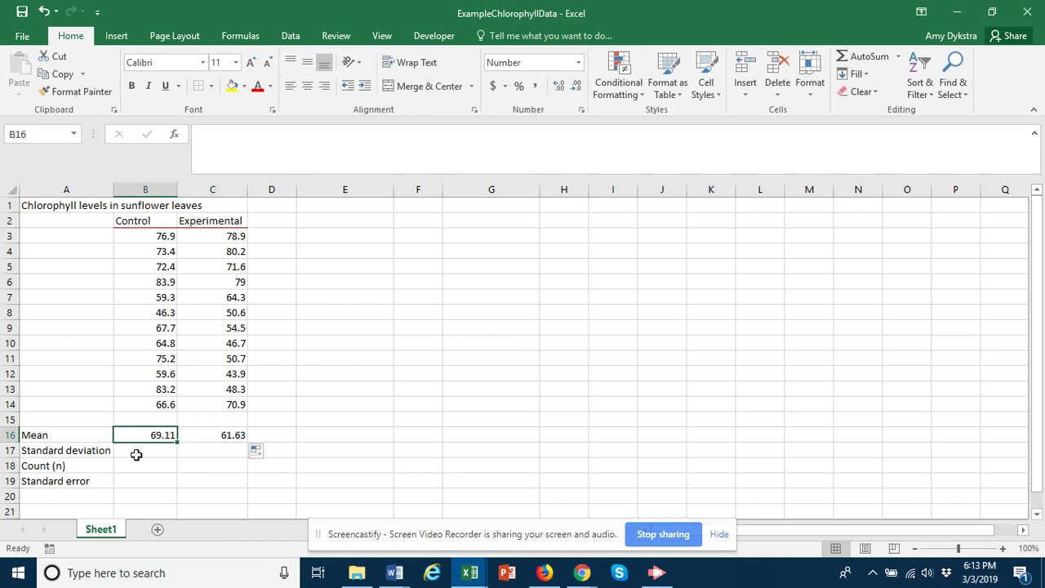
- Calculate the Control group's standard deviation in cell B17 with the STDEV function over B3:B14
{"action": "left_click", "coordinate": [139, 452]}
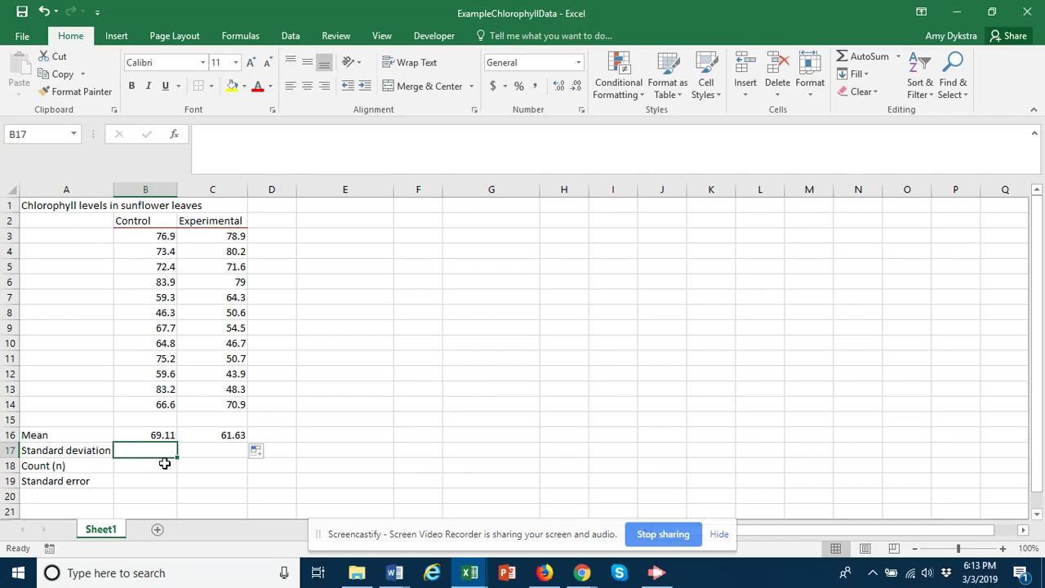
{"action": "type", "text": "="}
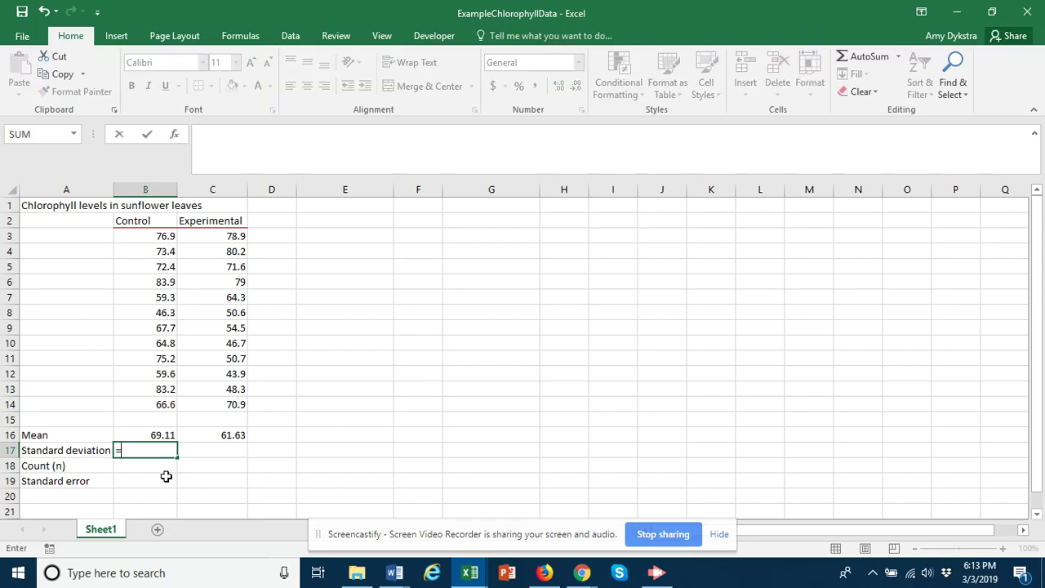
{"action": "type", "text": "stdev"}
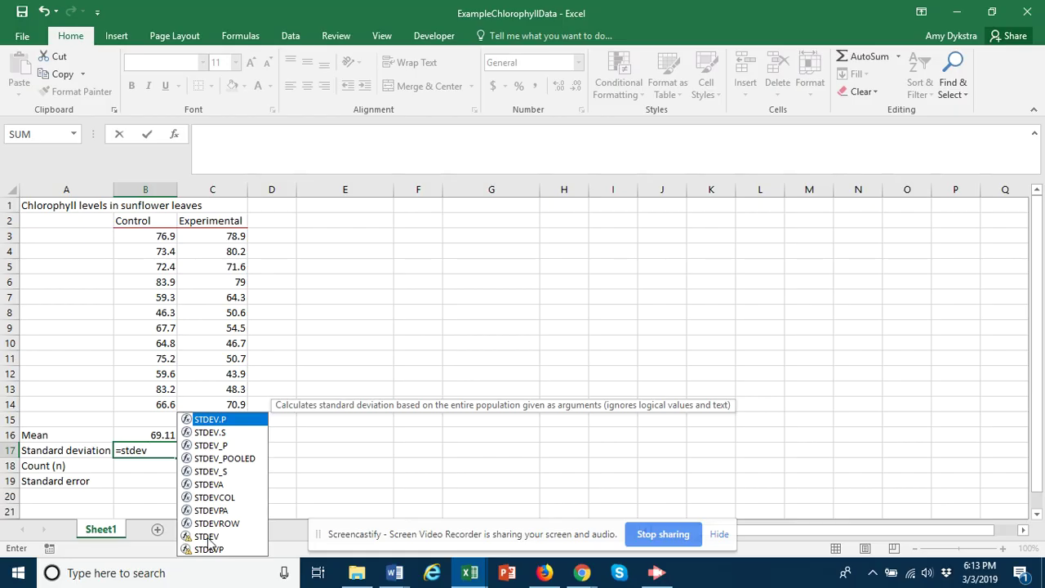
{"action": "double_click", "coordinate": [206, 537]}
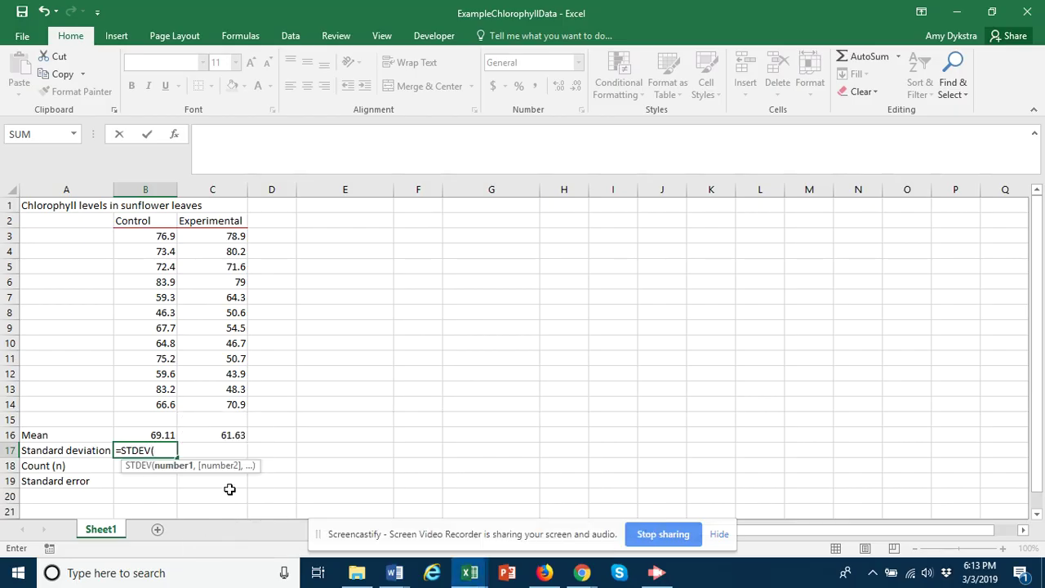
{"action": "left_click_drag", "start_coordinate": [161, 236], "coordinate": [162, 417]}
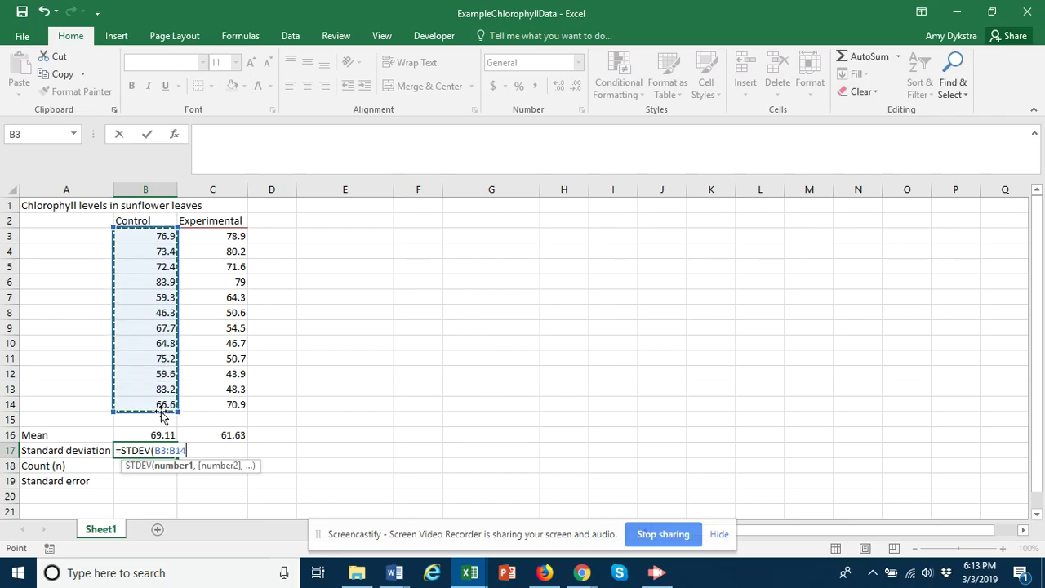
{"action": "type", "text": ")"}
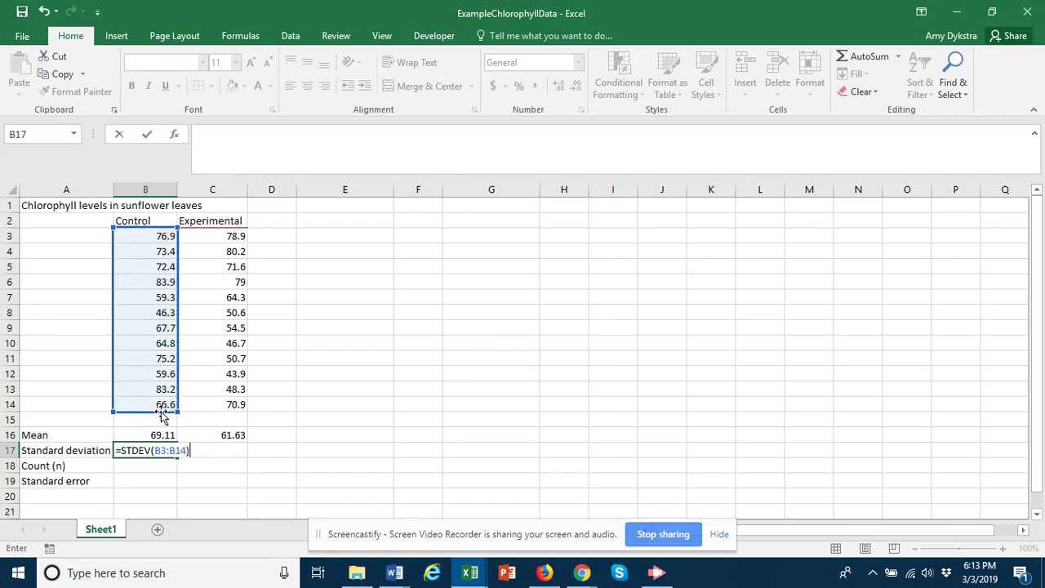
{"action": "key", "text": "Return"}
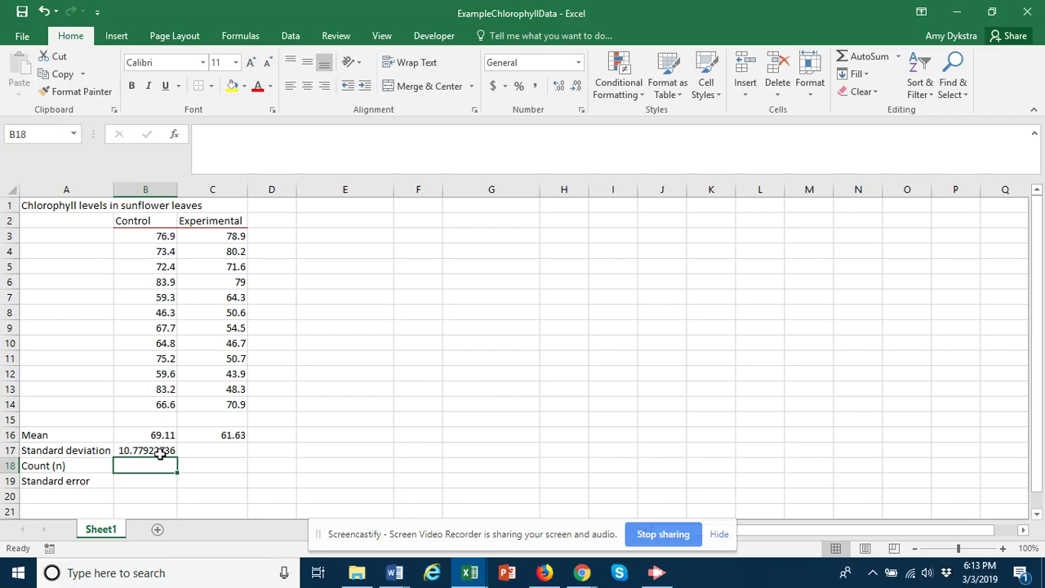
- Reduce the Control standard deviation in cell B17 to two decimal places
{"action": "left_click", "coordinate": [161, 450]}
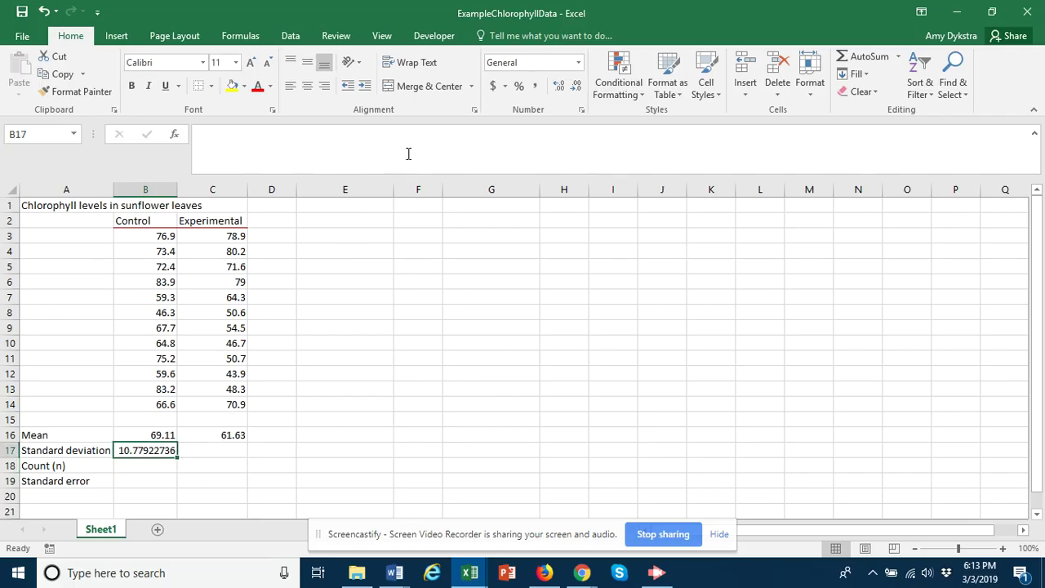
{"action": "left_click", "coordinate": [576, 87]}
{"action": "left_click", "coordinate": [576, 86]}
{"action": "left_click", "coordinate": [576, 86]}
{"action": "left_click", "coordinate": [575, 87]}
{"action": "left_click", "coordinate": [576, 87]}
{"action": "left_click", "coordinate": [576, 87]}
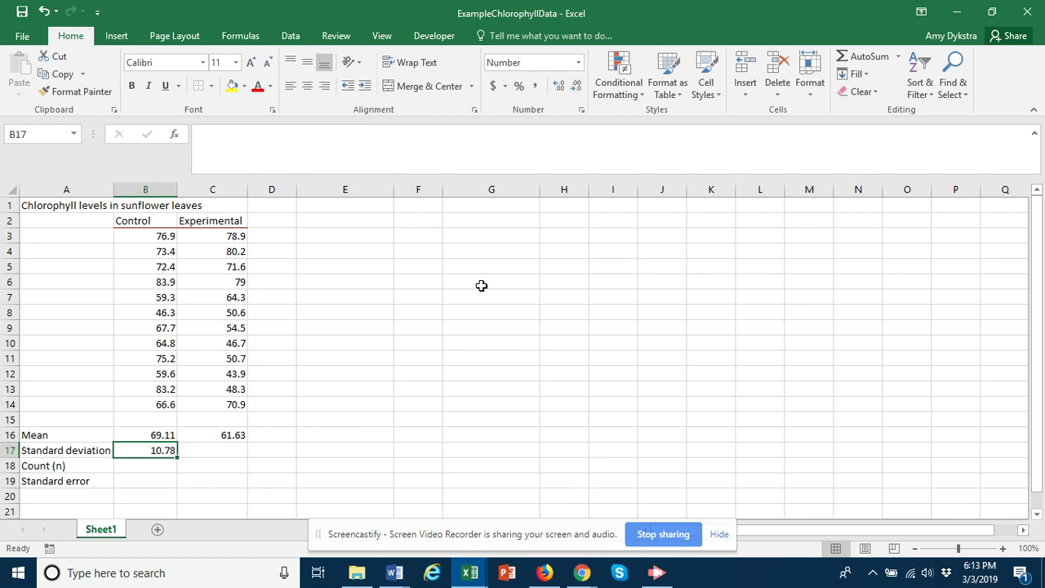
- Fill the standard deviation formula from B17 across to C17 for the Experimental group
{"action": "left_click_drag", "start_coordinate": [174, 456], "coordinate": [245, 459]}
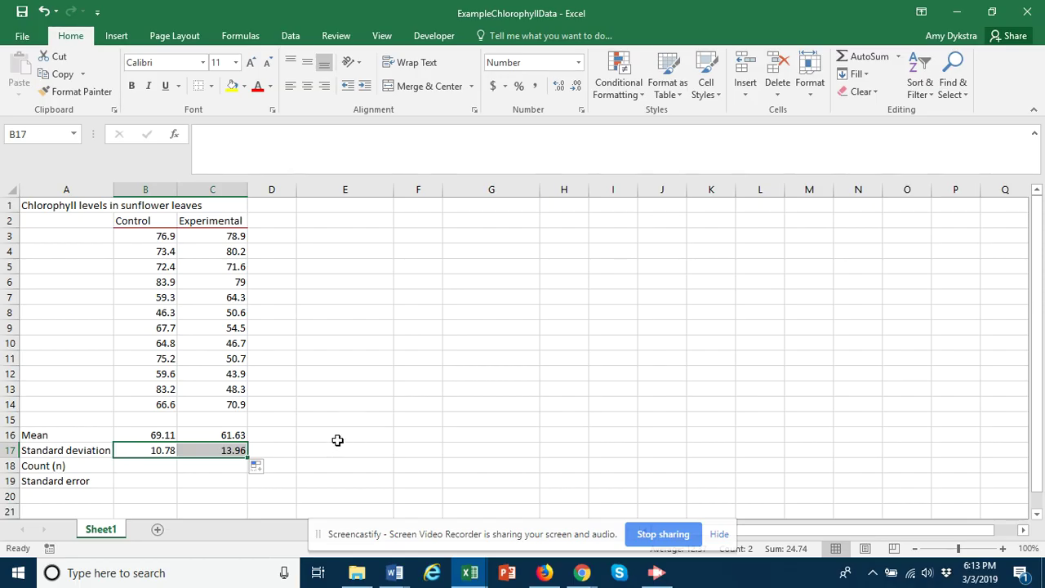
{"action": "left_click", "coordinate": [158, 436]}
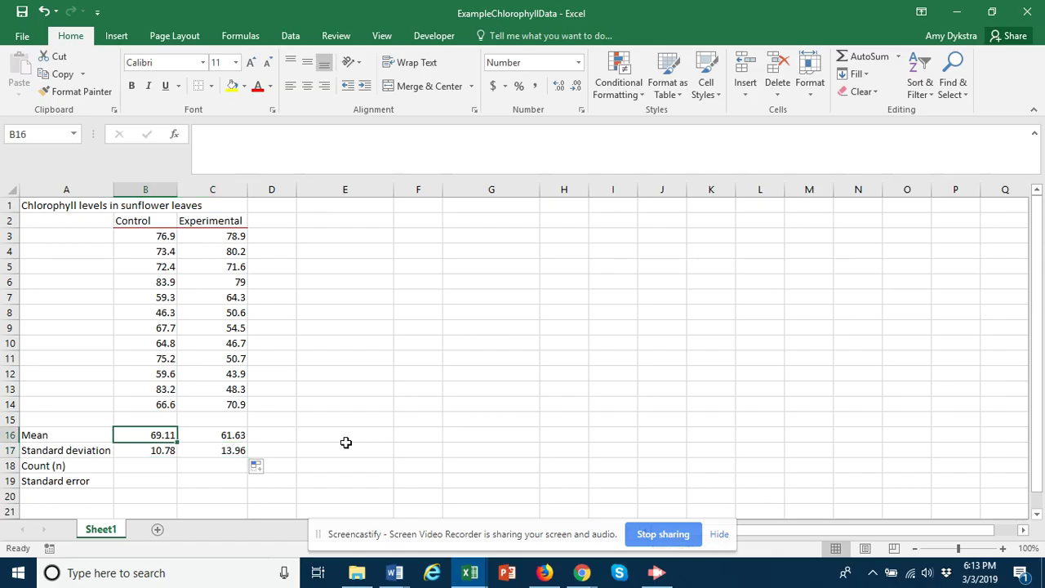
{"action": "left_click", "coordinate": [154, 451]}
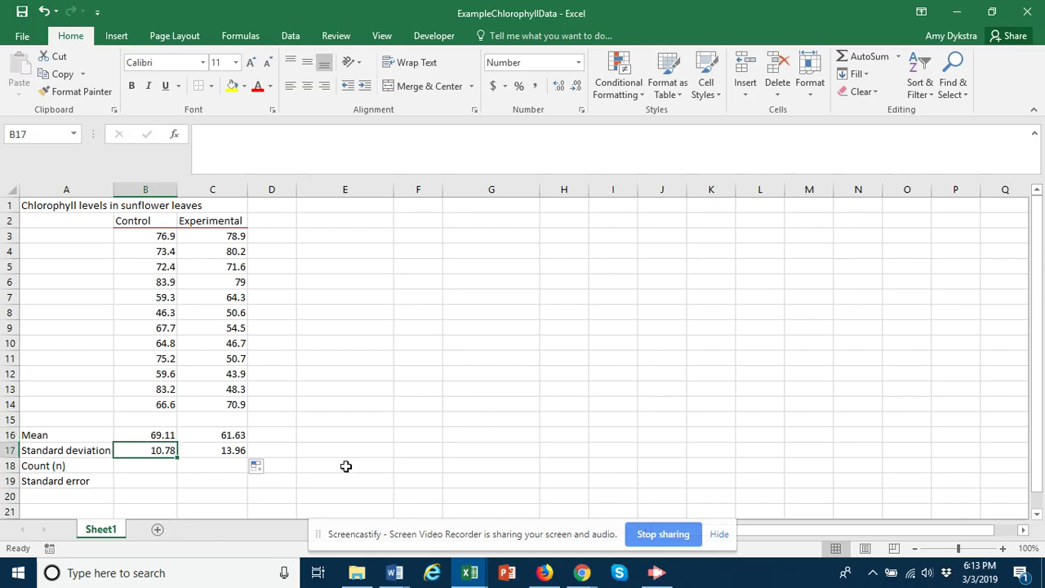
- Count the Control group's values in cell B18 with the COUNT function over B3:B14
{"action": "left_click", "coordinate": [163, 466]}
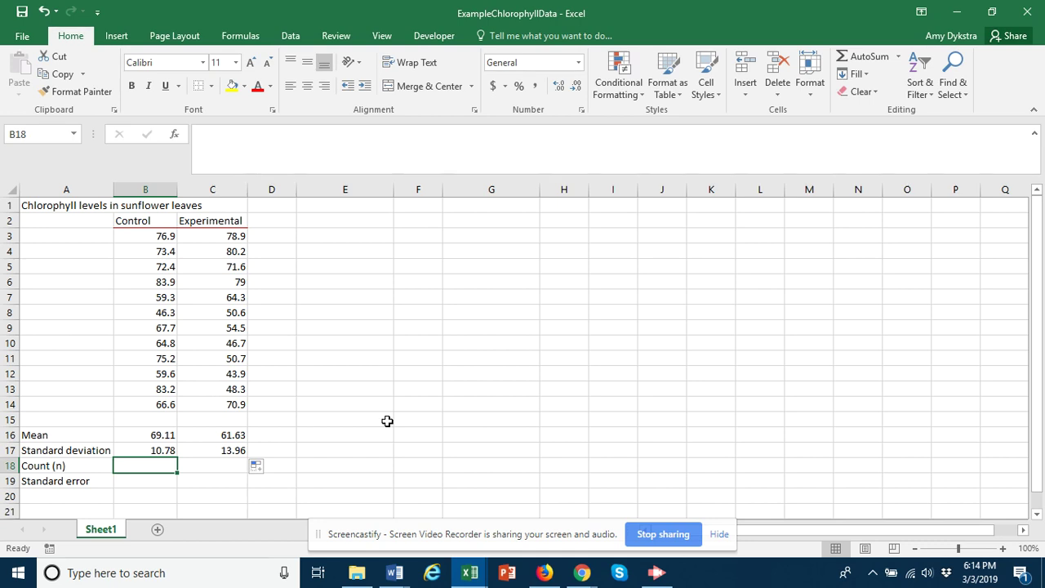
{"action": "type", "text": "="}
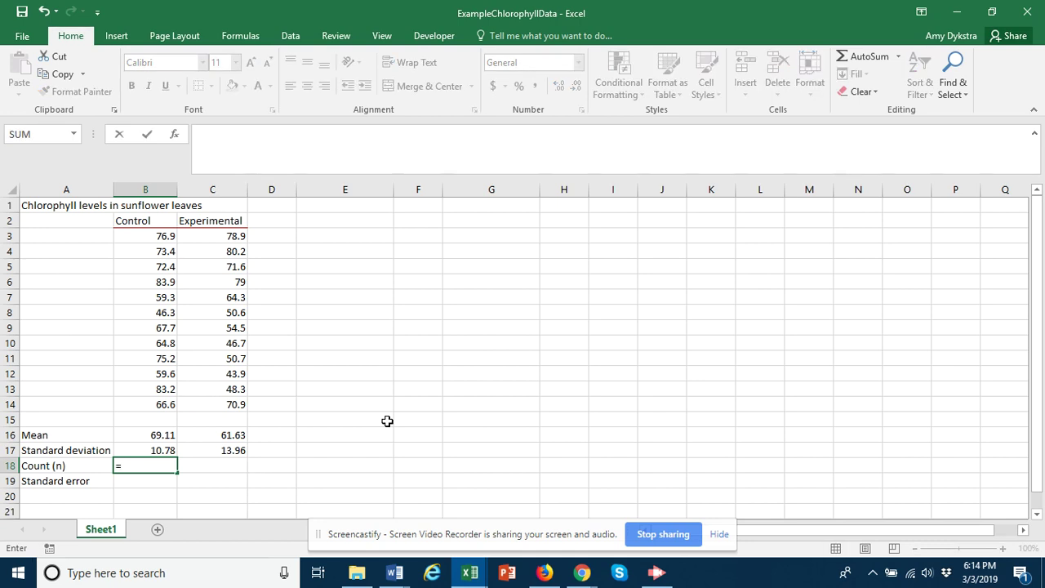
{"action": "type", "text": "count"}
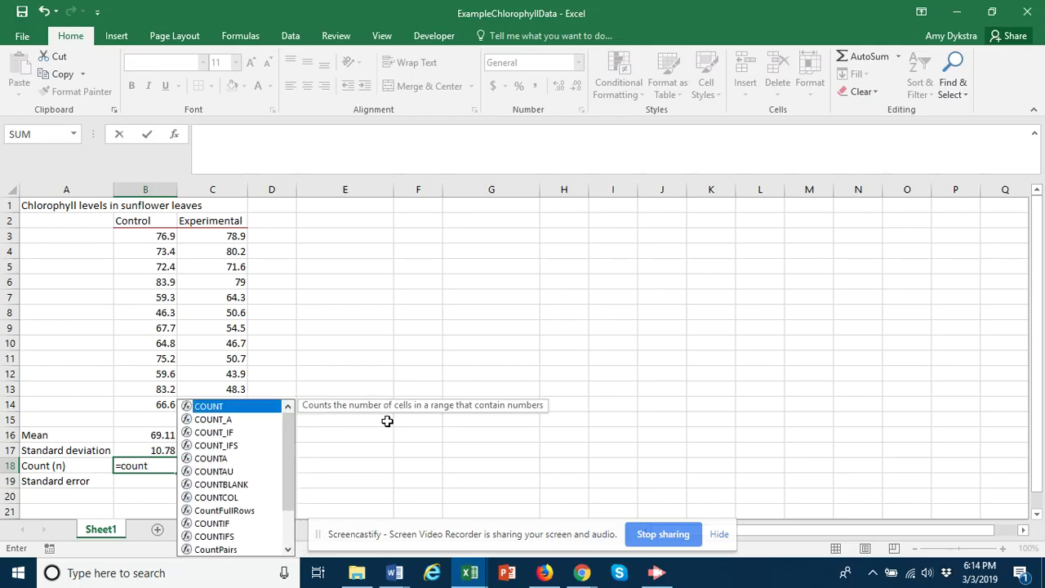
{"action": "type", "text": "("}
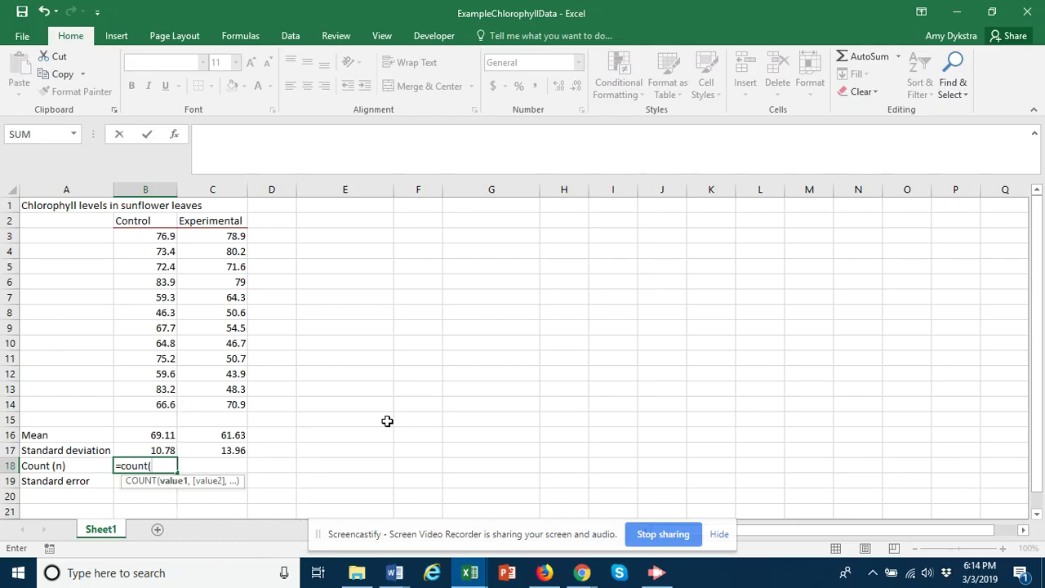
{"action": "left_click_drag", "start_coordinate": [159, 236], "coordinate": [156, 406]}
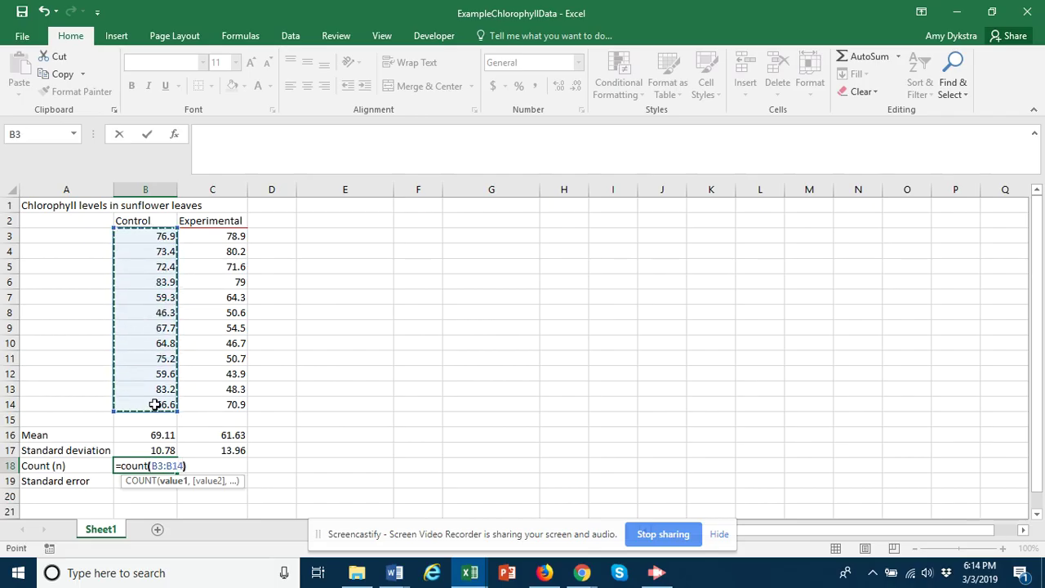
{"action": "type", "text": ")"}
{"action": "key", "text": "Return"}
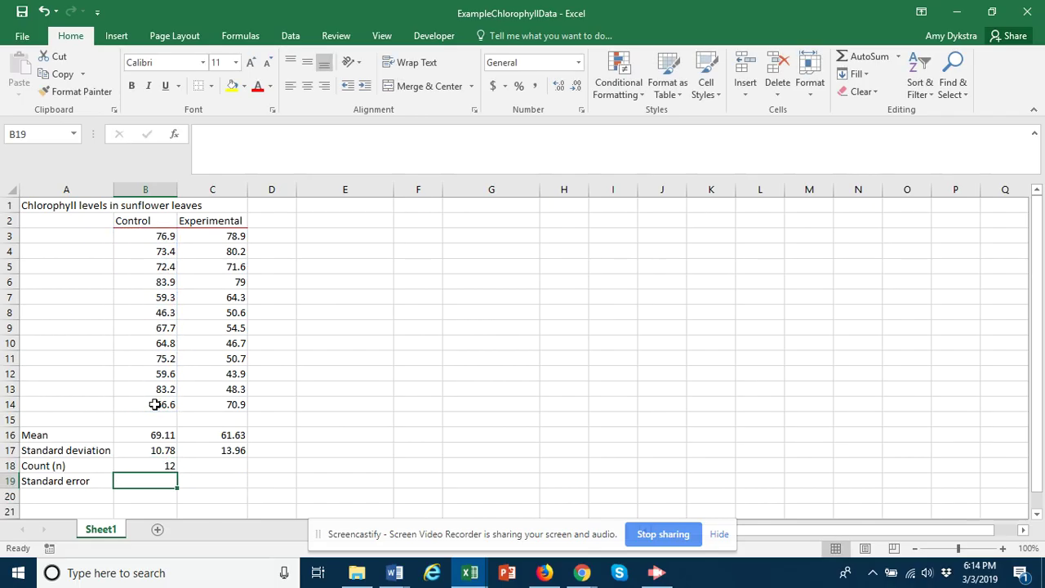
- Fill the count formula from B18 across to C18 for the Experimental group
{"action": "left_click", "coordinate": [157, 467]}
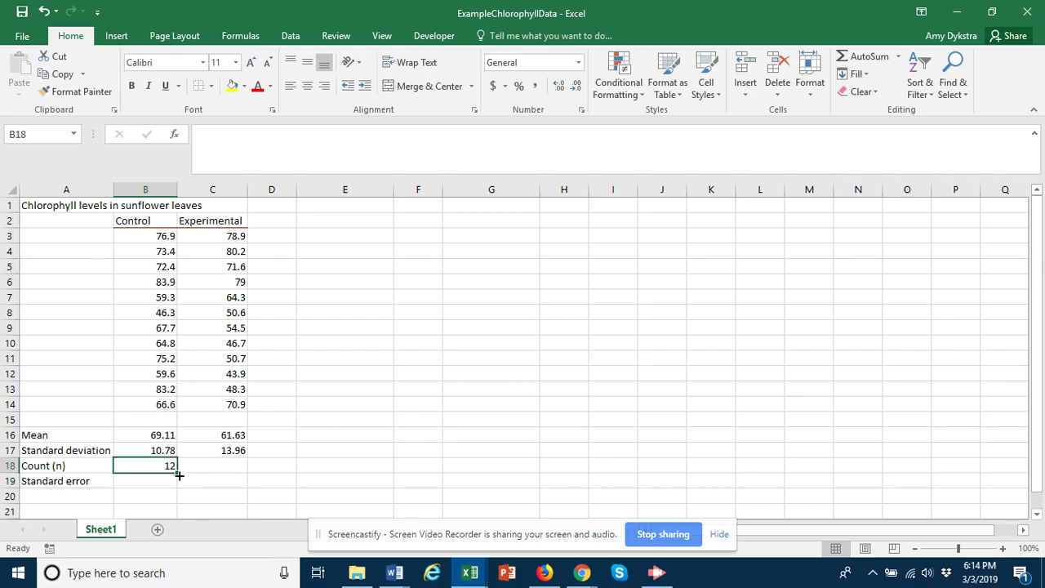
{"action": "left_click_drag", "start_coordinate": [179, 475], "coordinate": [245, 474]}
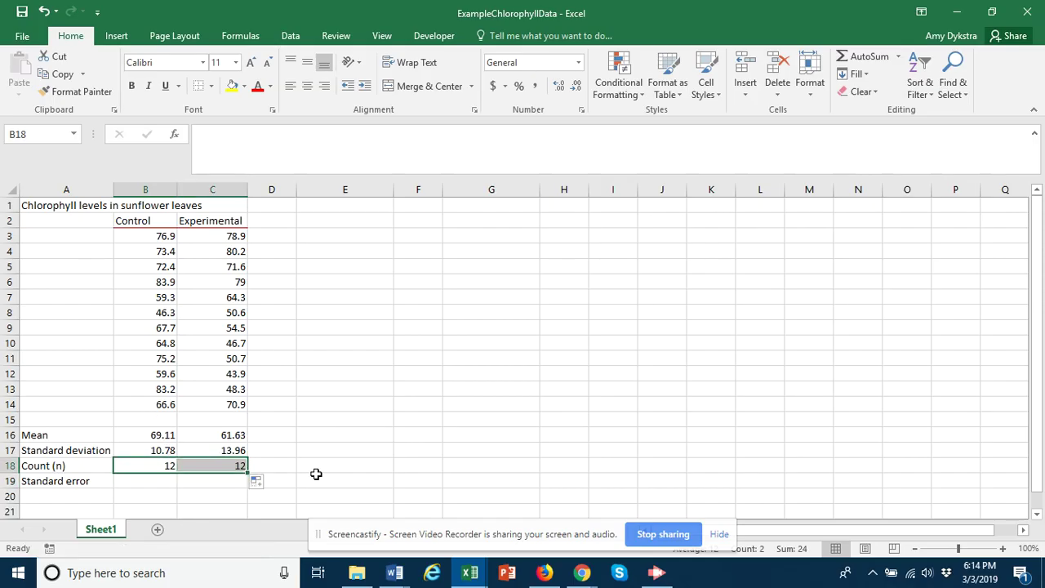
- Calculate the Control group's standard error in cell B19 with the formula =B17/SQRT(B18)
{"action": "left_click", "coordinate": [157, 482]}
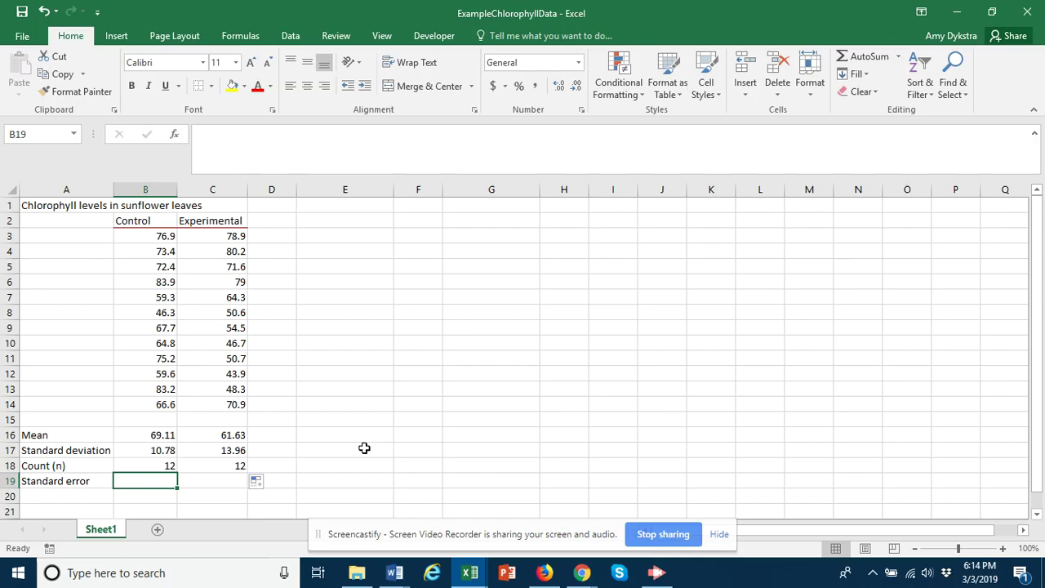
{"action": "type", "text": "="}
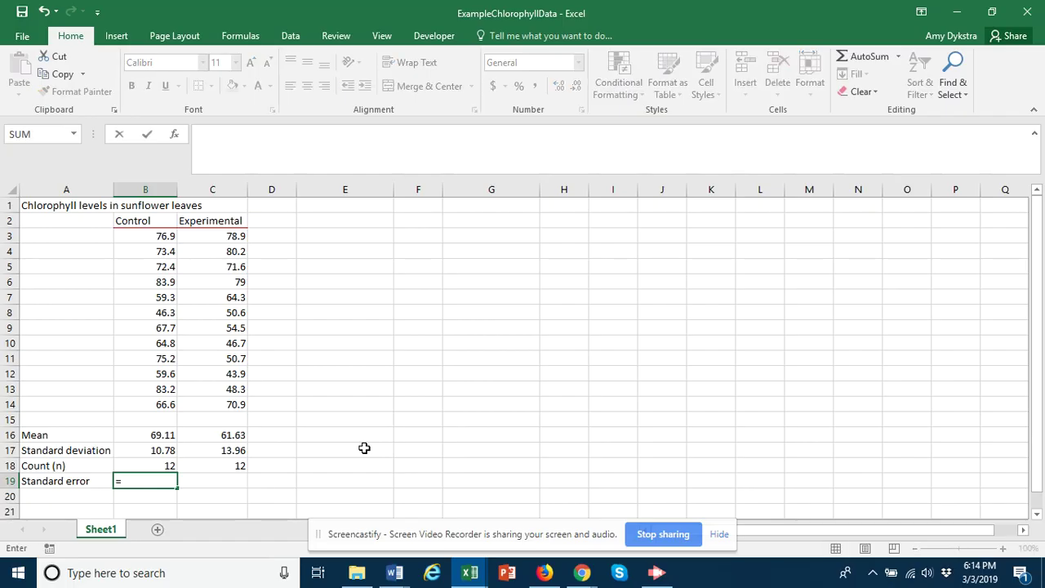
{"action": "left_click", "coordinate": [157, 450]}
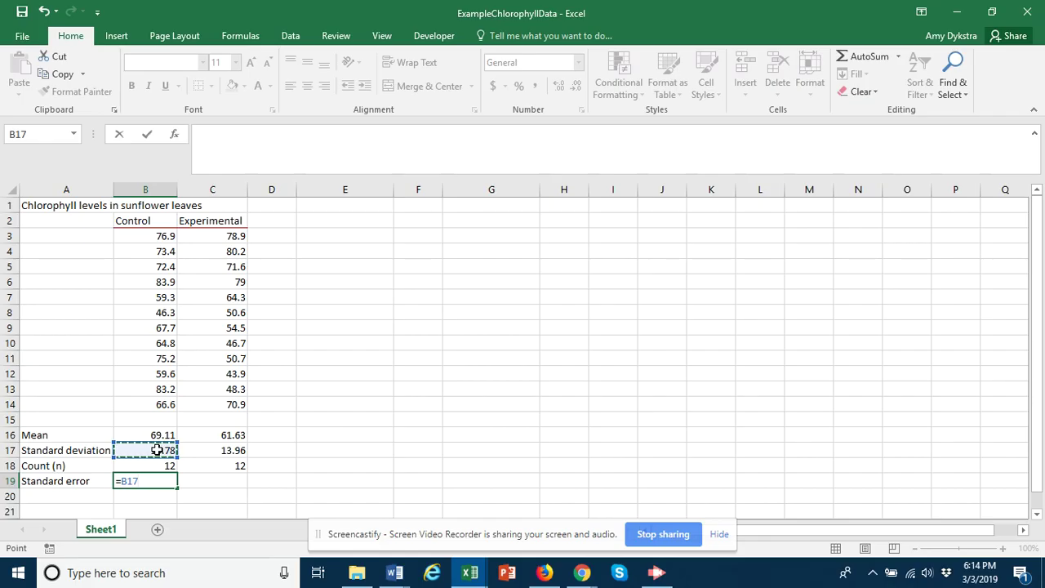
{"action": "type", "text": "/sqrt"}
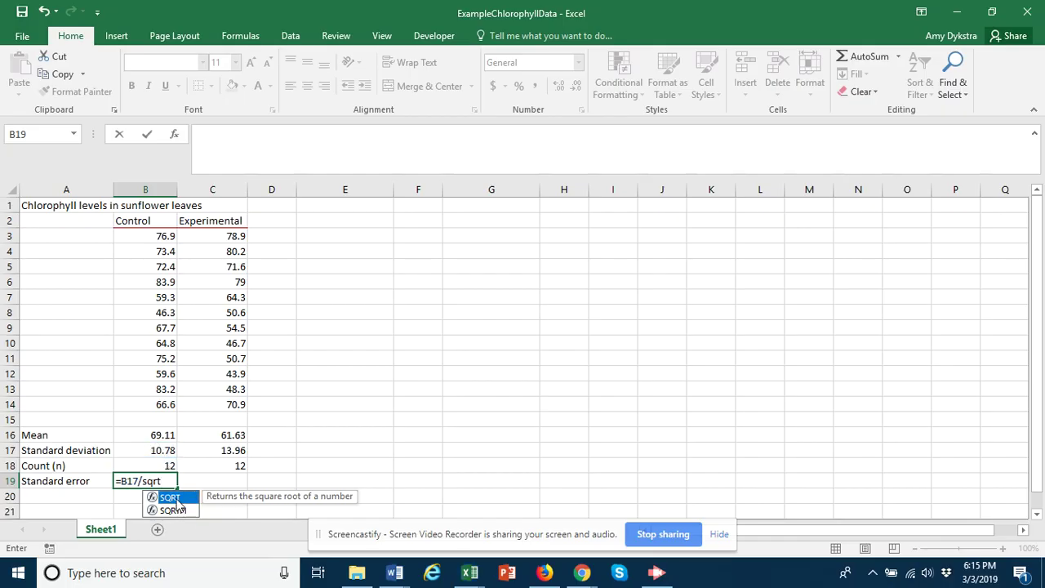
{"action": "double_click", "coordinate": [176, 500]}
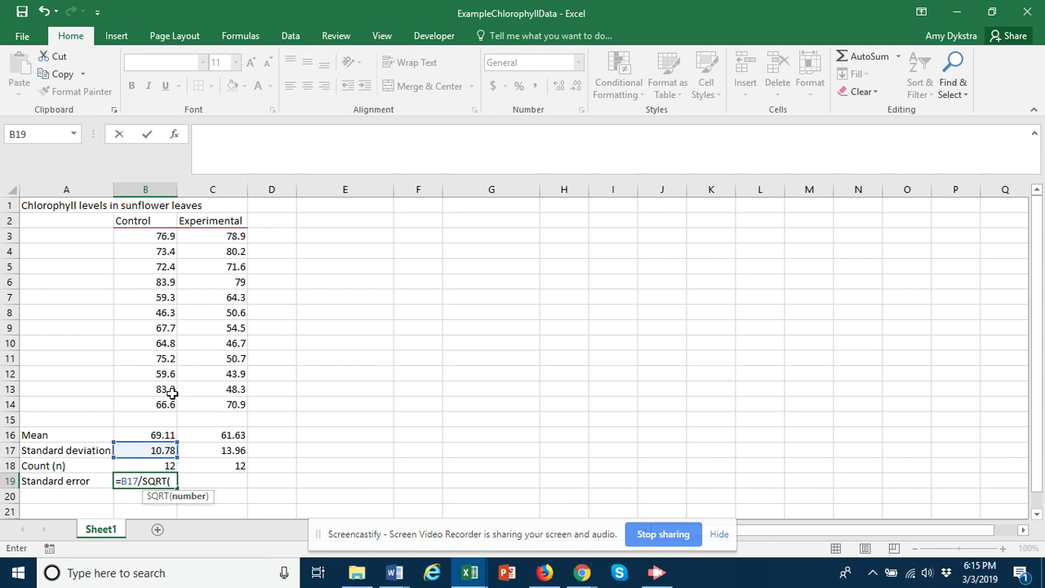
{"action": "left_click", "coordinate": [165, 467]}
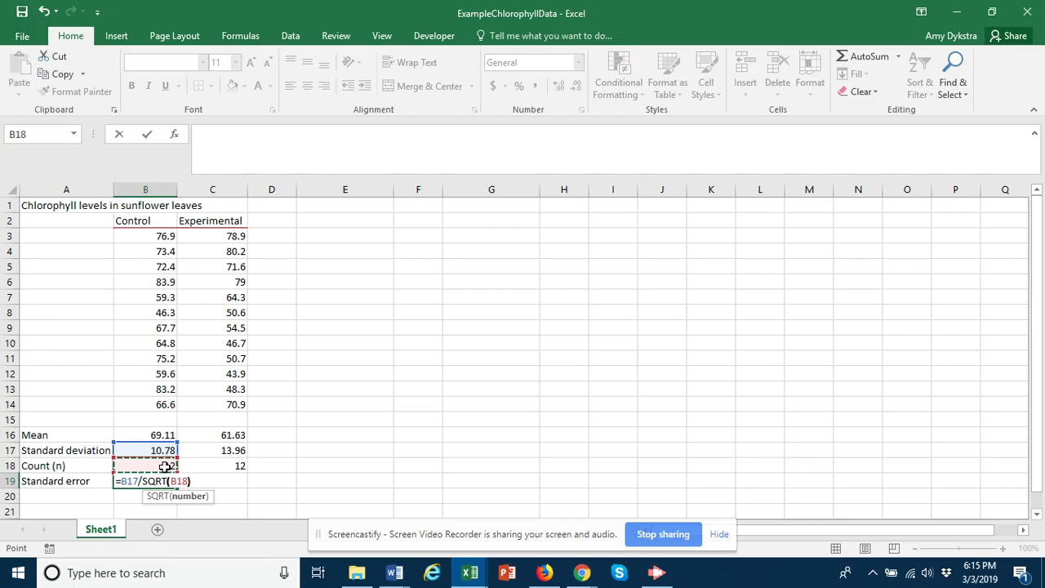
{"action": "type", "text": ")"}
{"action": "key", "text": "Return"}
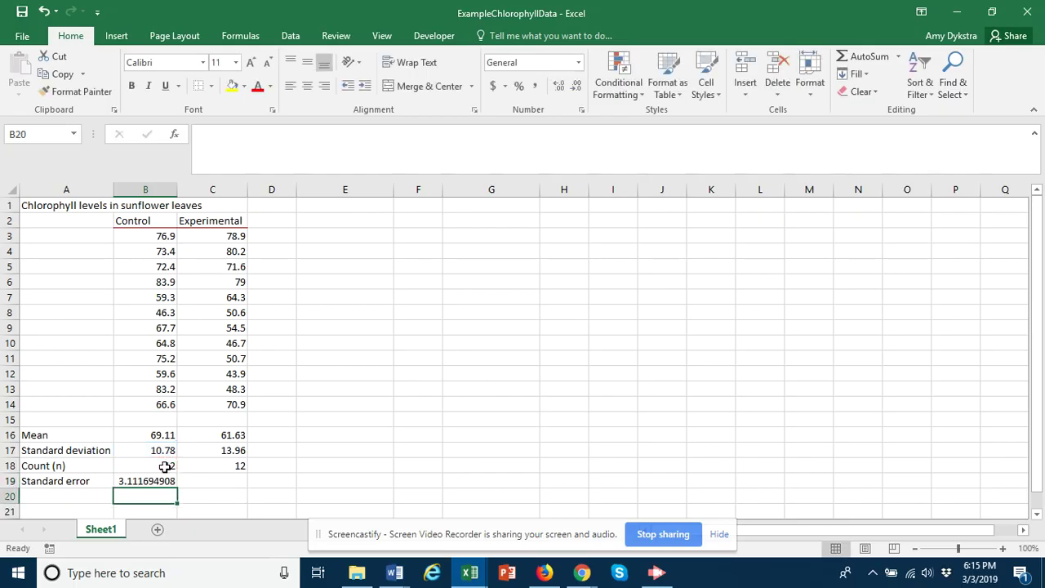
- Reduce the Control standard error in cell B19 to two decimal places
{"action": "left_click", "coordinate": [165, 482]}
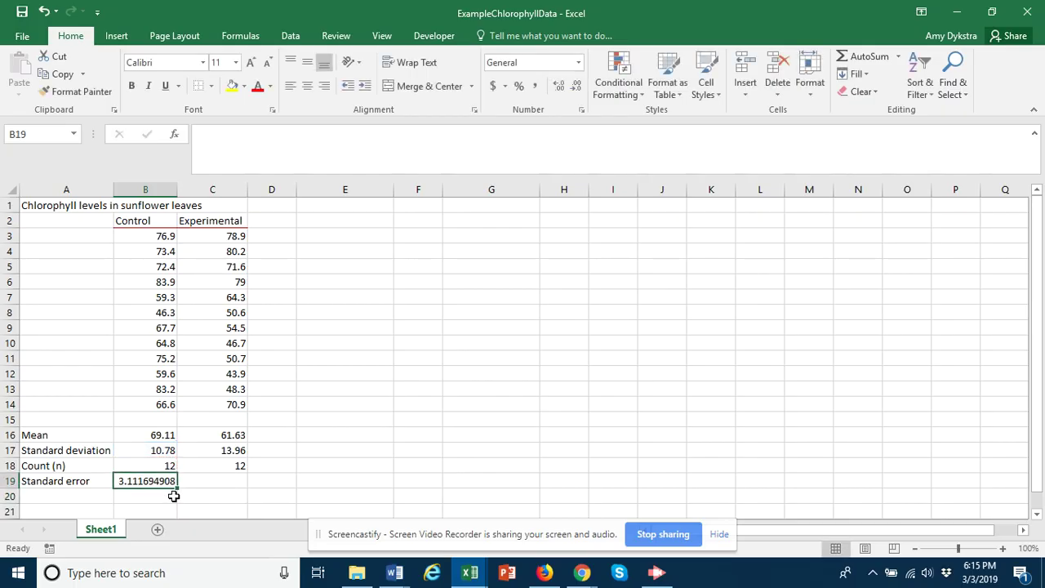
{"action": "left_click", "coordinate": [578, 92]}
{"action": "left_click", "coordinate": [578, 91]}
{"action": "left_click", "coordinate": [579, 91]}
{"action": "left_click", "coordinate": [579, 91]}
{"action": "left_click", "coordinate": [578, 92]}
{"action": "left_click", "coordinate": [578, 92]}
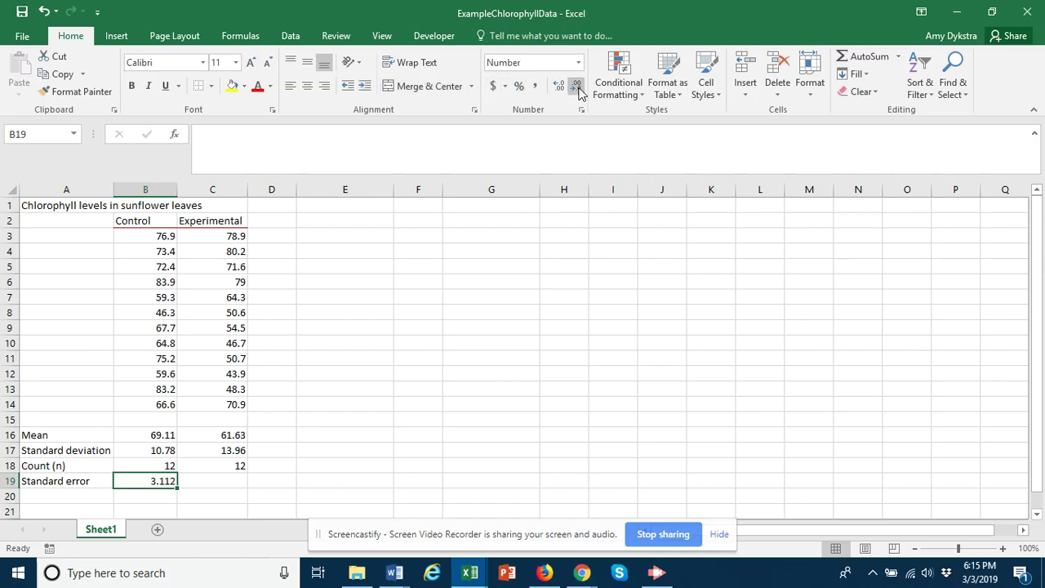
{"action": "left_click", "coordinate": [578, 91]}
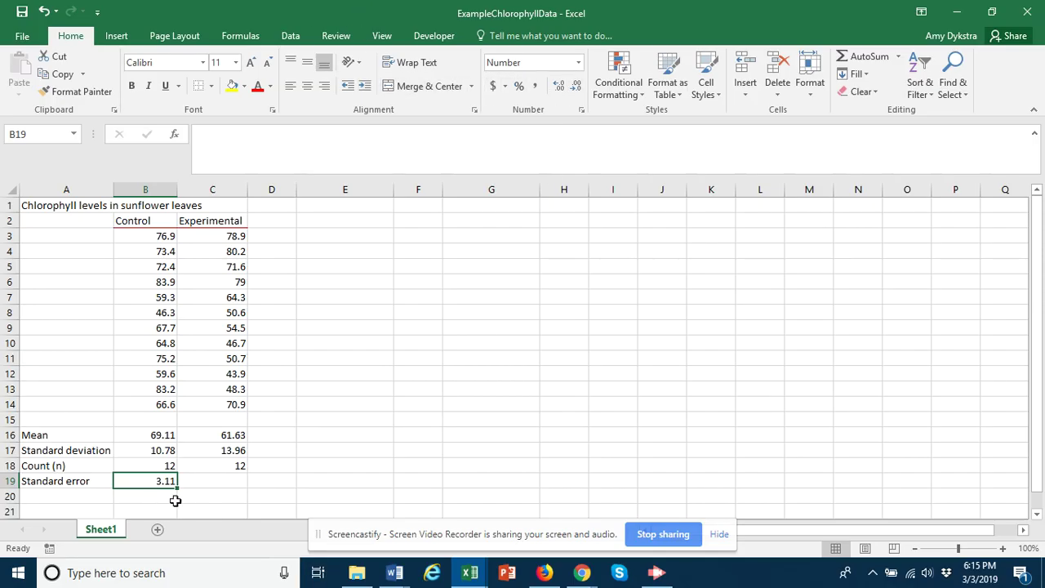
- Fill the standard error formula from B19 across to C19 for the Experimental group
{"action": "left_click_drag", "start_coordinate": [177, 486], "coordinate": [245, 484]}
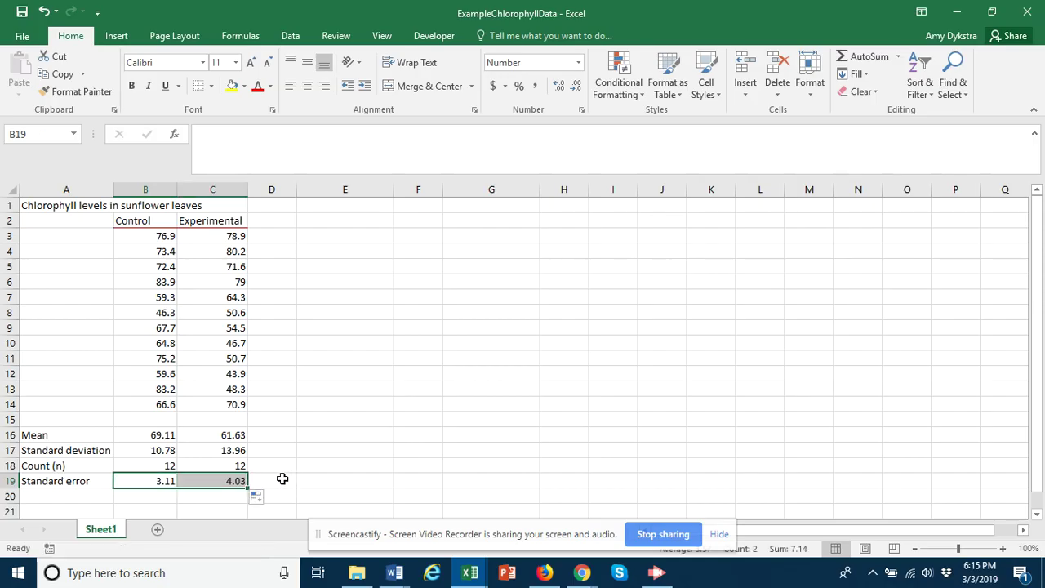
{"action": "left_click", "coordinate": [282, 485]}
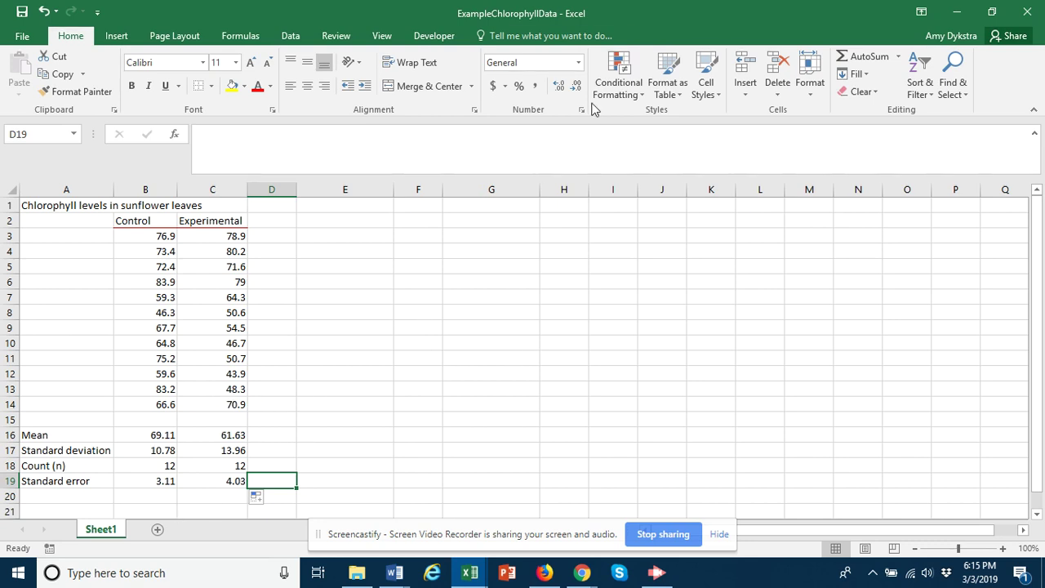
- Check in the Excel add-in settings that the Analysis ToolPak is enabled
{"action": "left_click", "coordinate": [290, 36]}
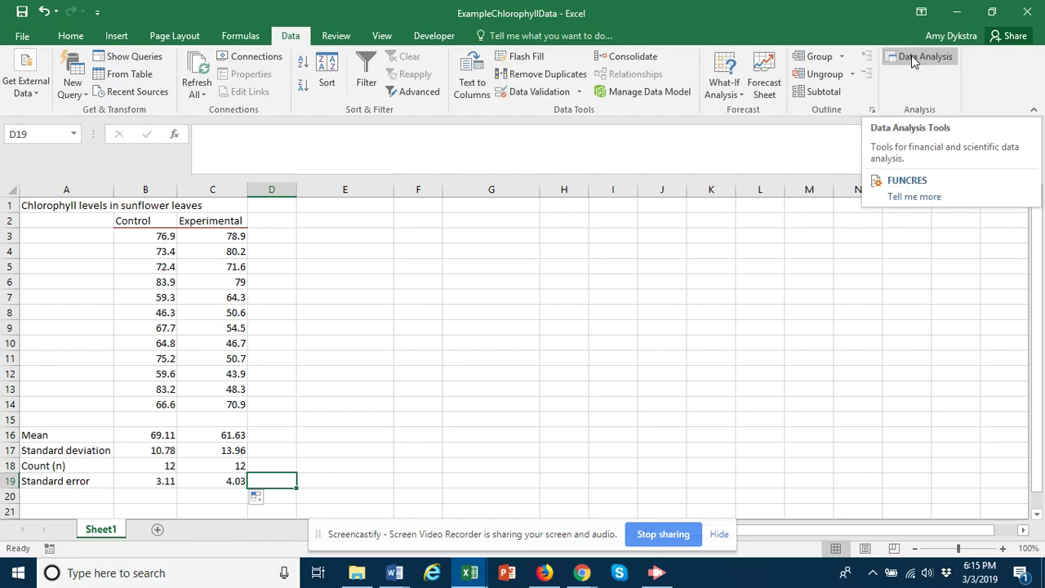
{"action": "left_click", "coordinate": [27, 38]}
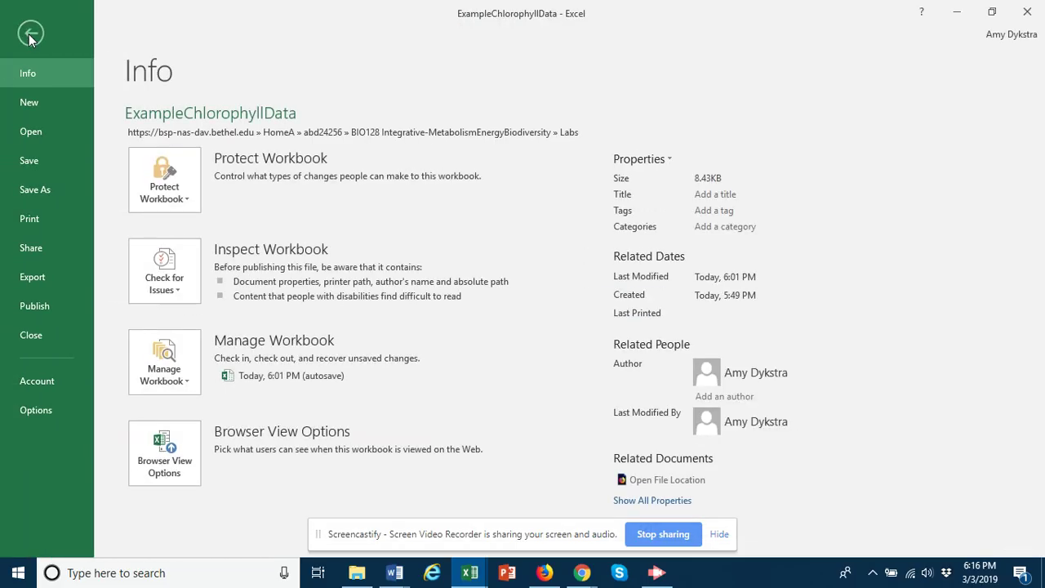
{"action": "left_click", "coordinate": [42, 411]}
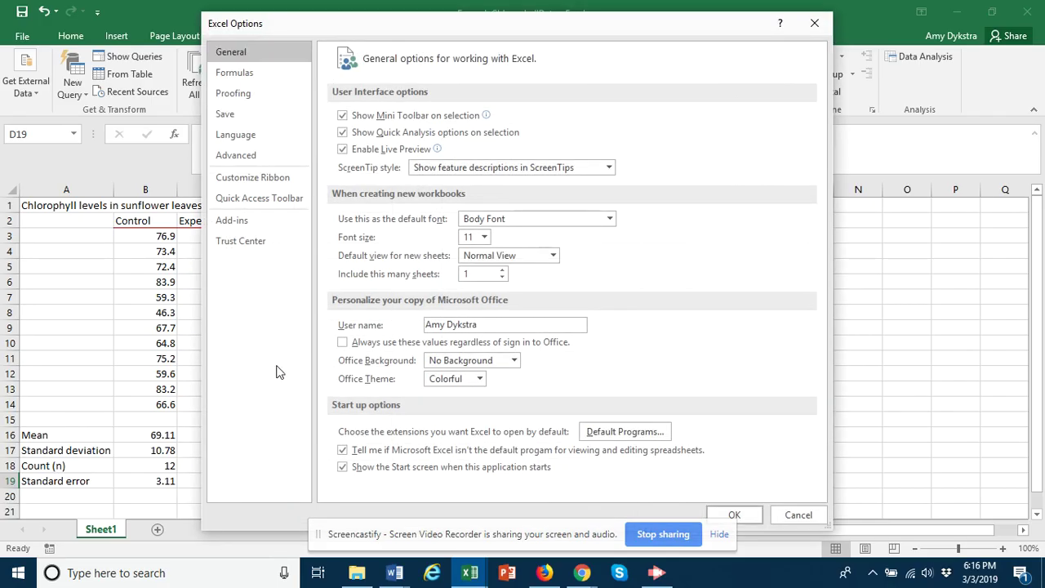
{"action": "left_click", "coordinate": [239, 225]}
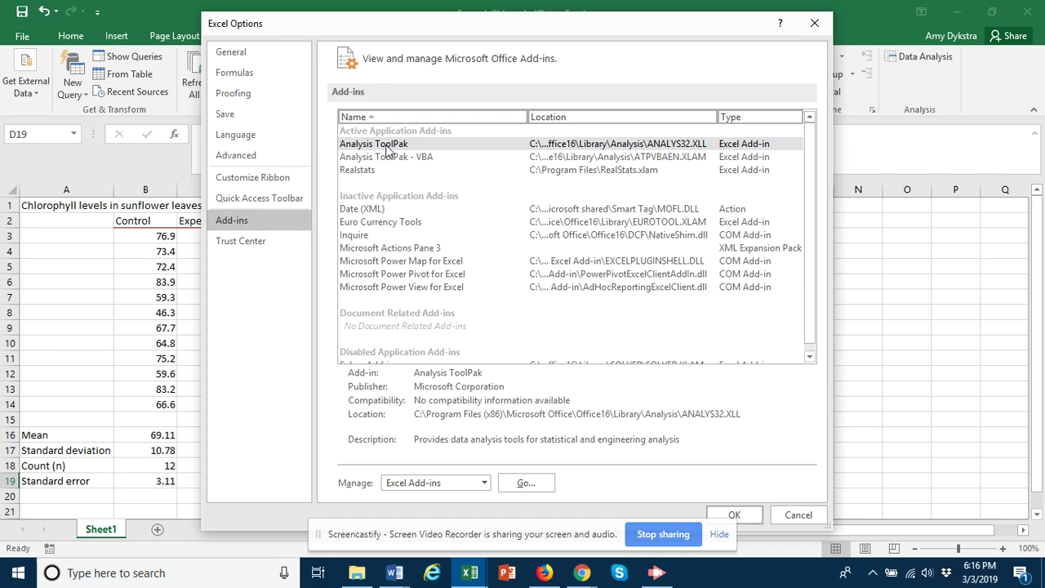
{"action": "left_click", "coordinate": [388, 147]}
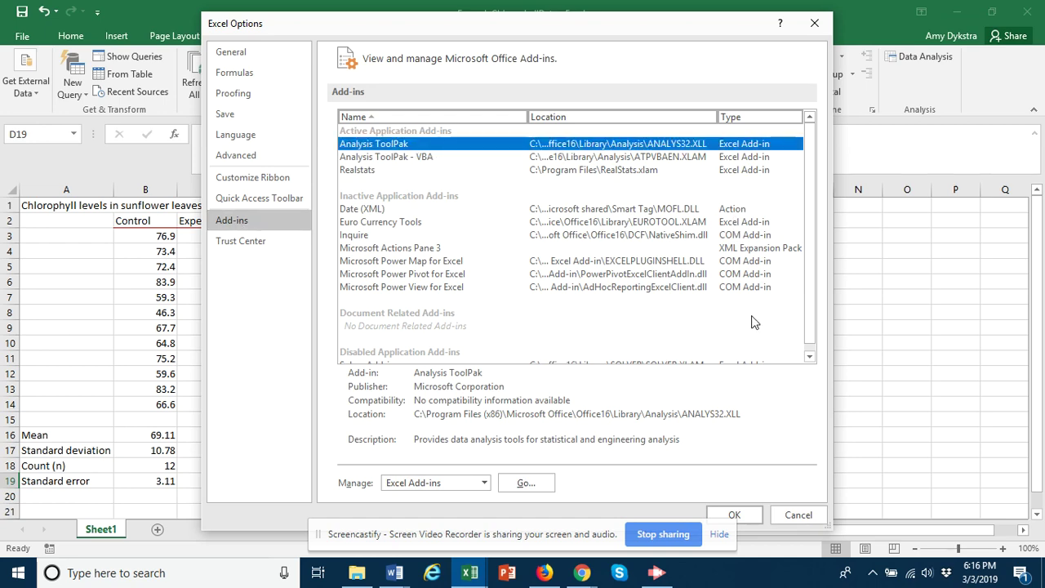
{"action": "left_click", "coordinate": [526, 480]}
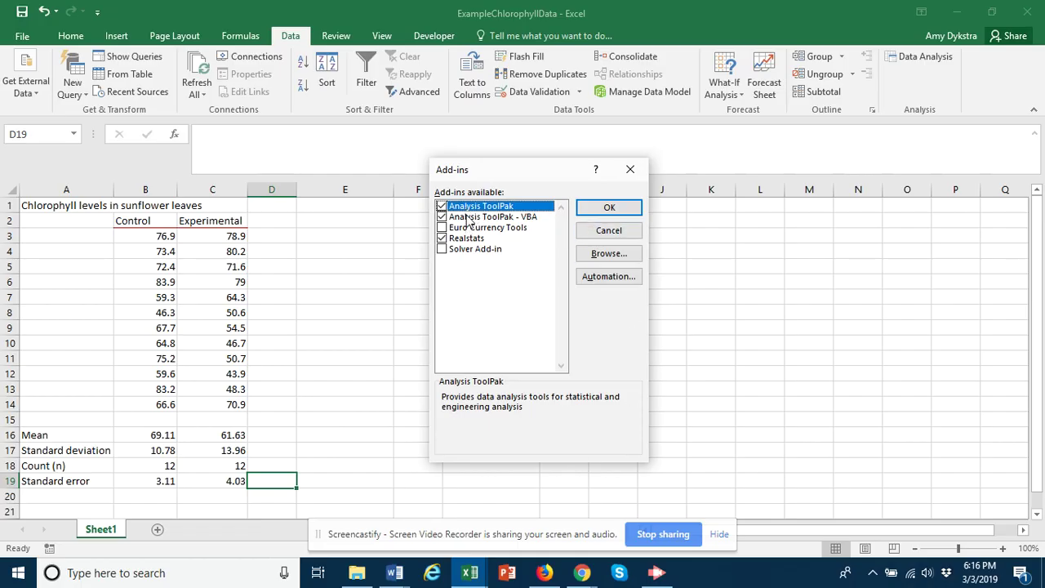
{"action": "left_click", "coordinate": [609, 209]}
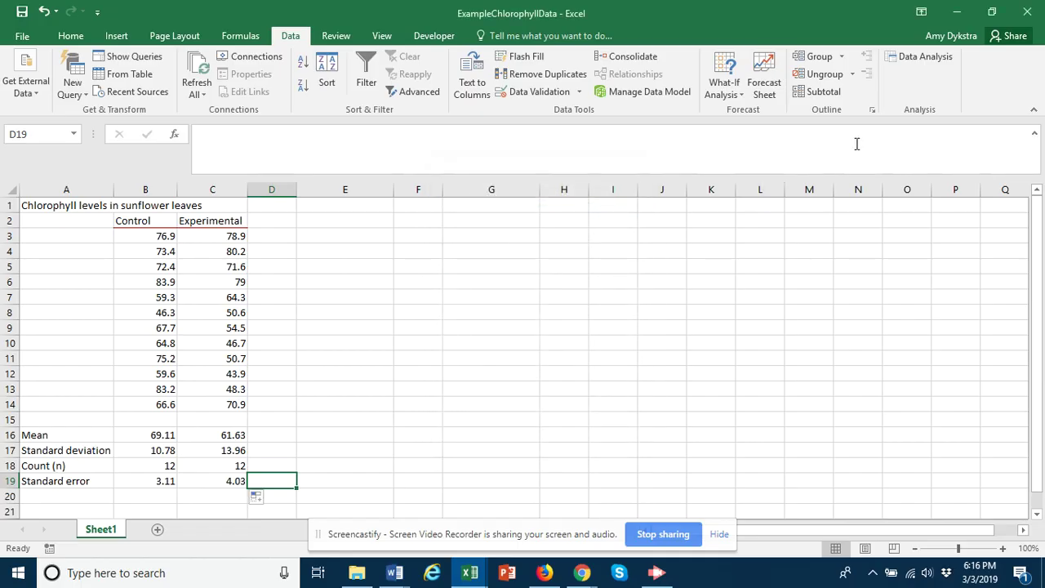
- Start a Descriptive Statistics analysis with the Control and Experimental columns, headers included, B2:C14, as the input range
{"action": "left_click", "coordinate": [919, 60]}
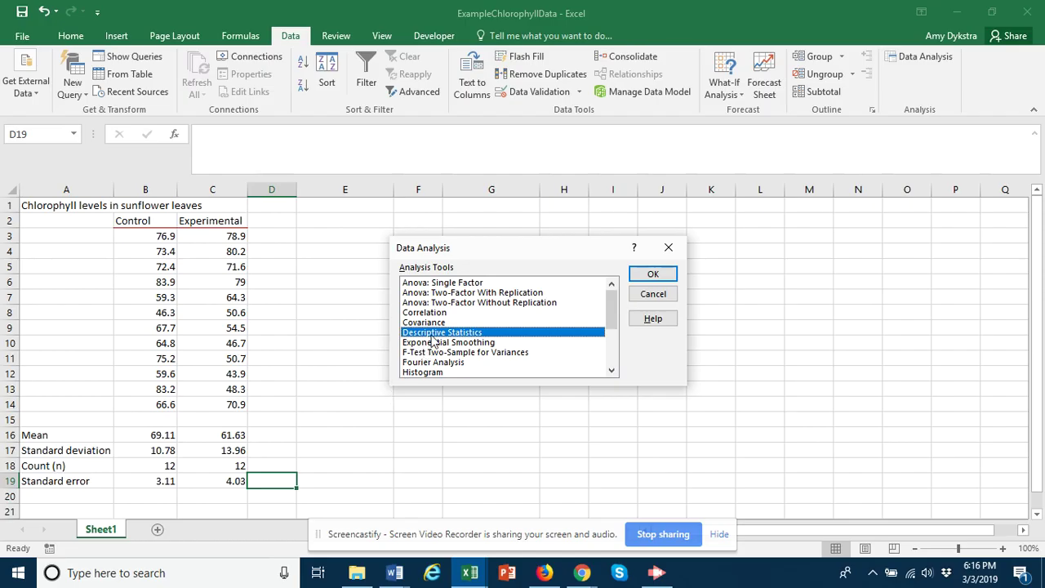
{"action": "left_click", "coordinate": [651, 276]}
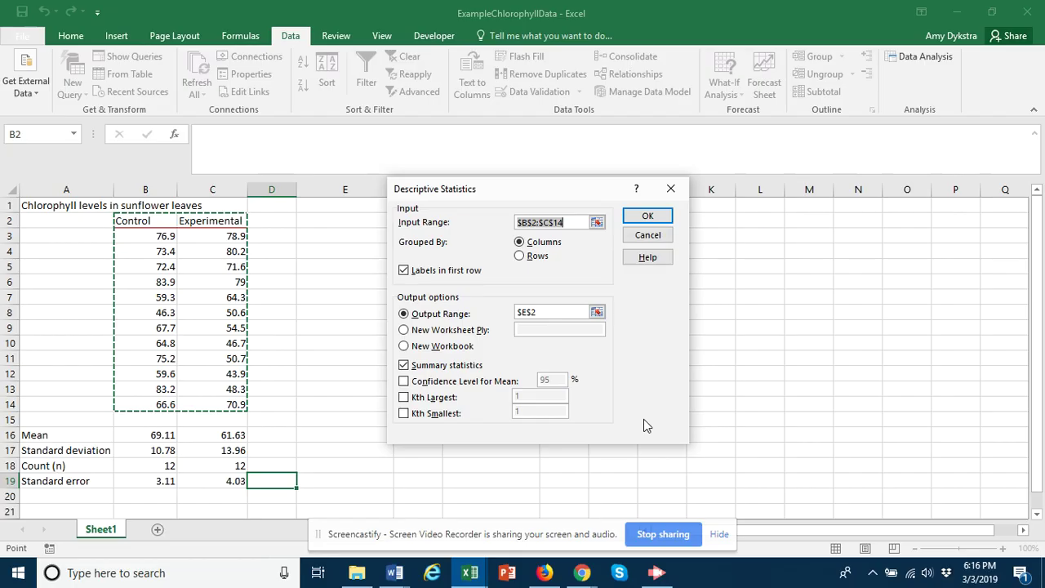
{"action": "left_click", "coordinate": [598, 223]}
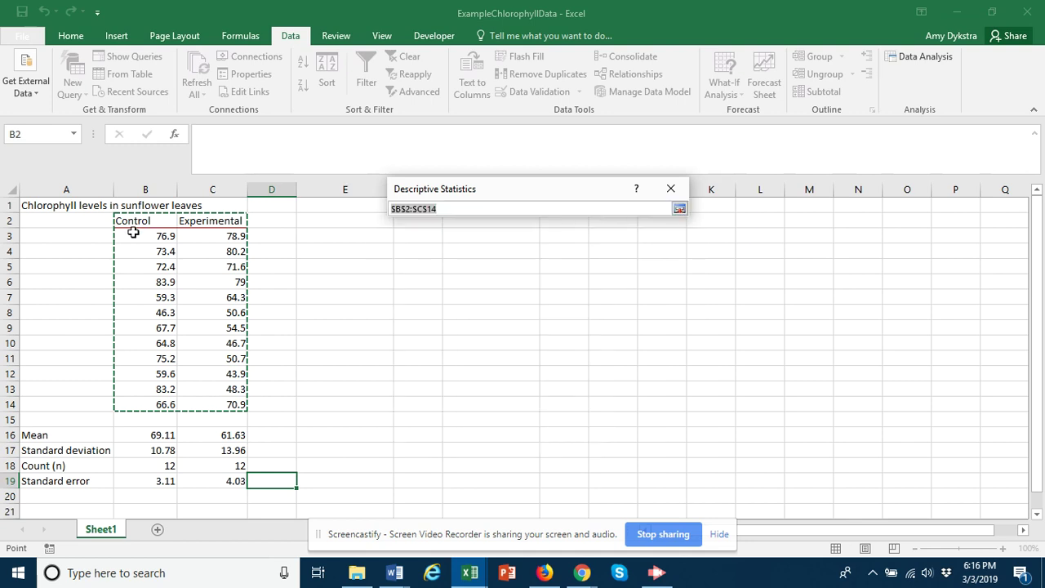
{"action": "left_click_drag", "start_coordinate": [140, 217], "coordinate": [217, 406]}
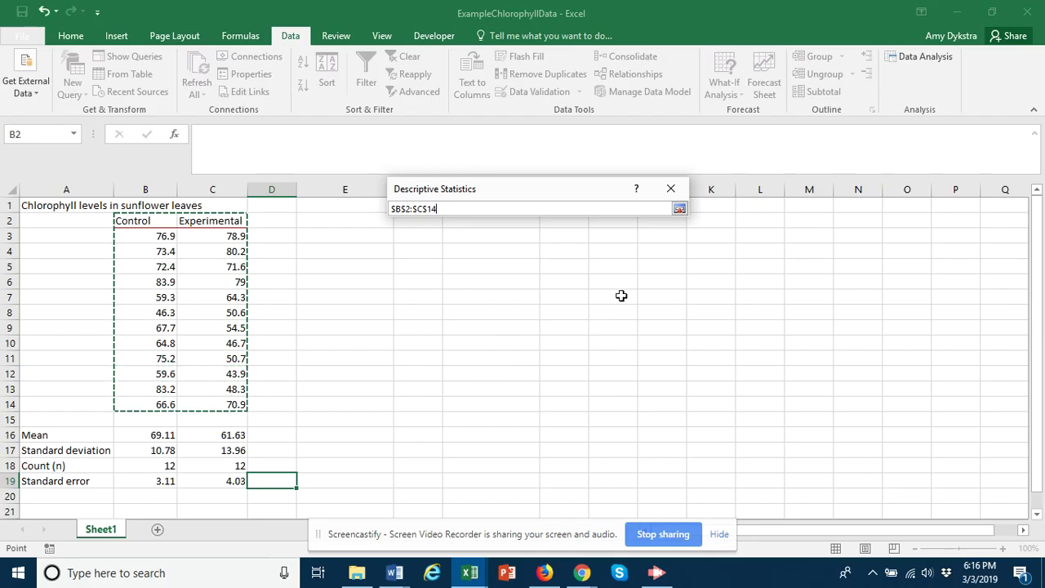
{"action": "left_click", "coordinate": [679, 210]}
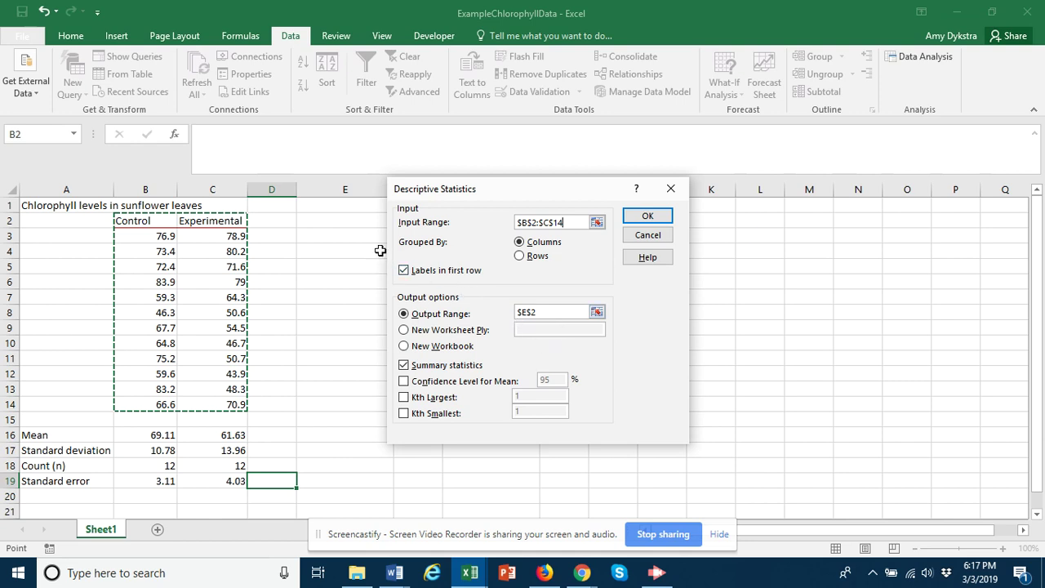
- Set the Descriptive Statistics output range to cell E2 and generate the summary statistics
{"action": "left_click", "coordinate": [597, 314]}
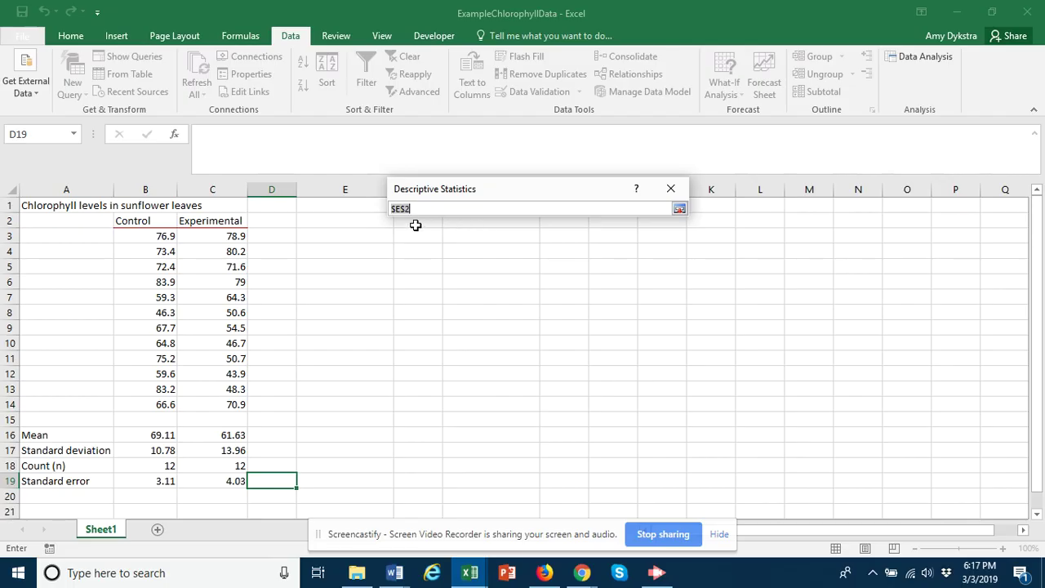
{"action": "left_click", "coordinate": [364, 222]}
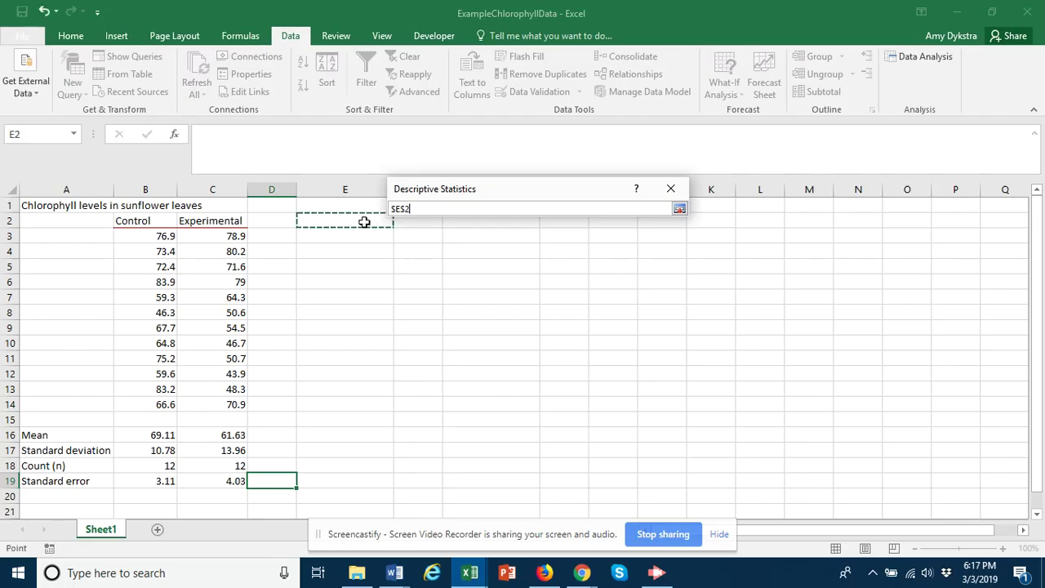
{"action": "left_click", "coordinate": [680, 210]}
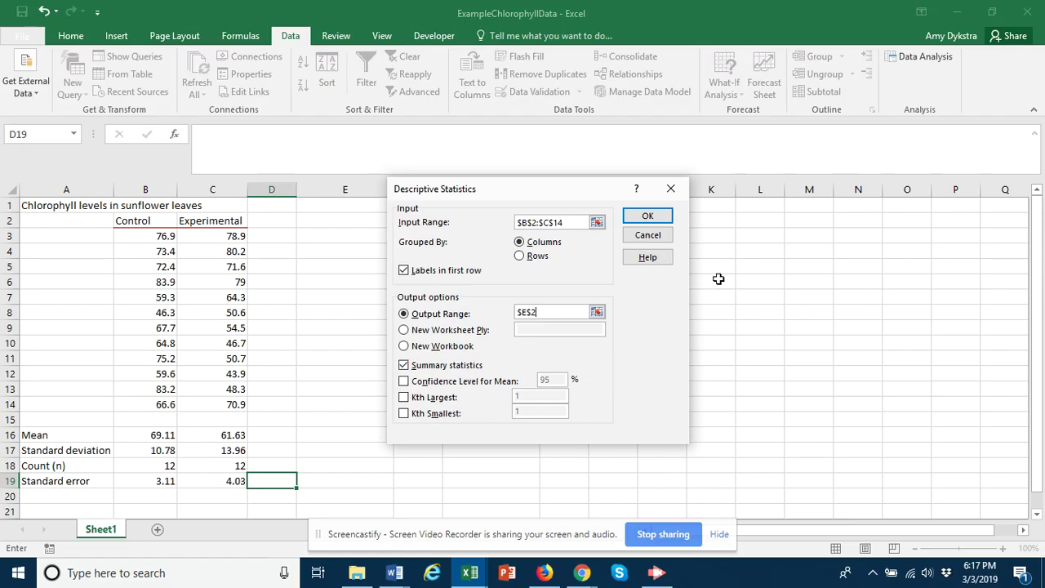
{"action": "left_click", "coordinate": [648, 218]}
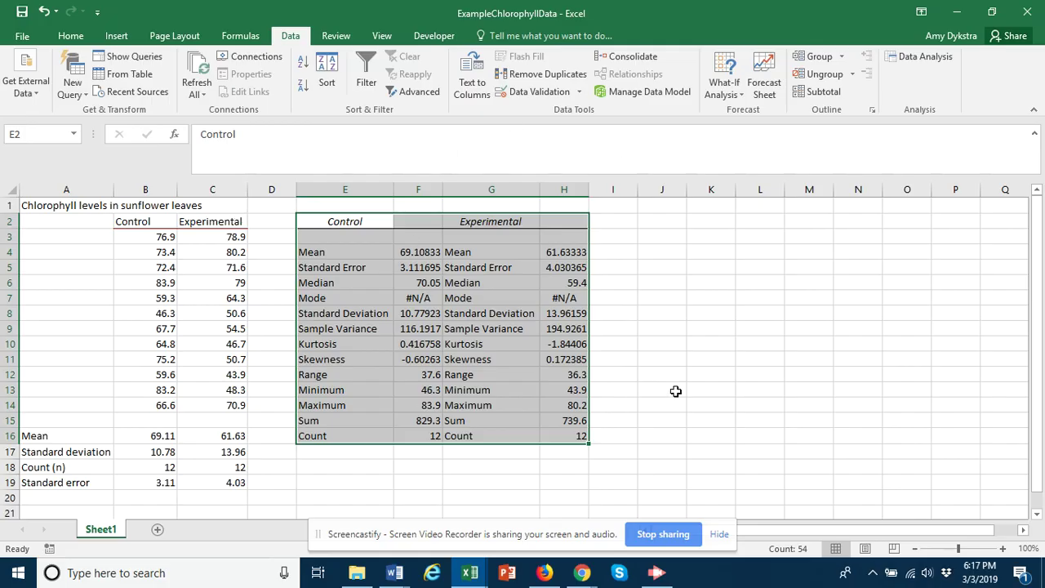
- Compare the means and standard error in the generated summary table with the formula results in rows 16 and 19
{"action": "left_click", "coordinate": [423, 253]}
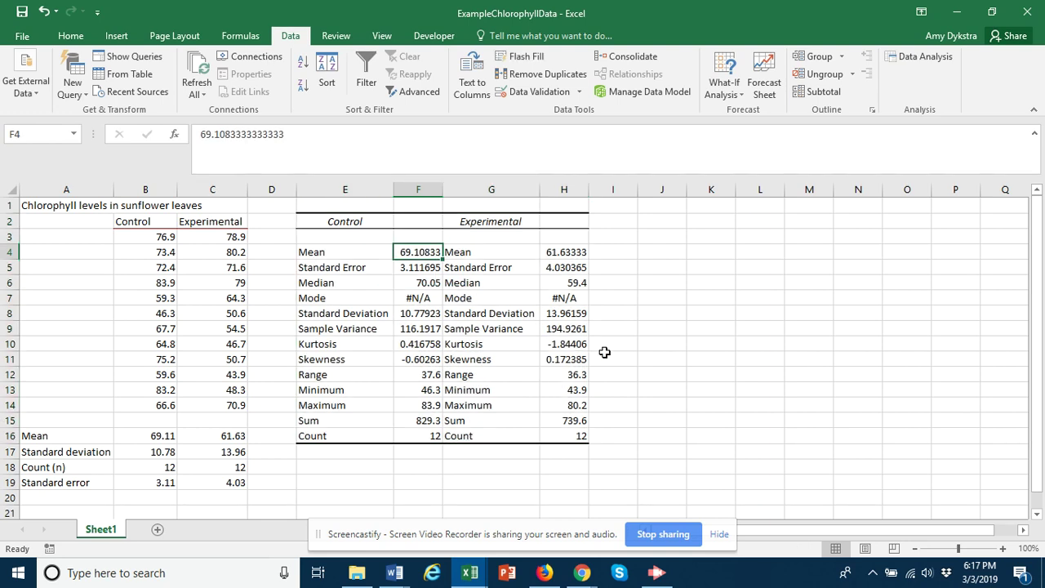
{"action": "left_click", "coordinate": [162, 437]}
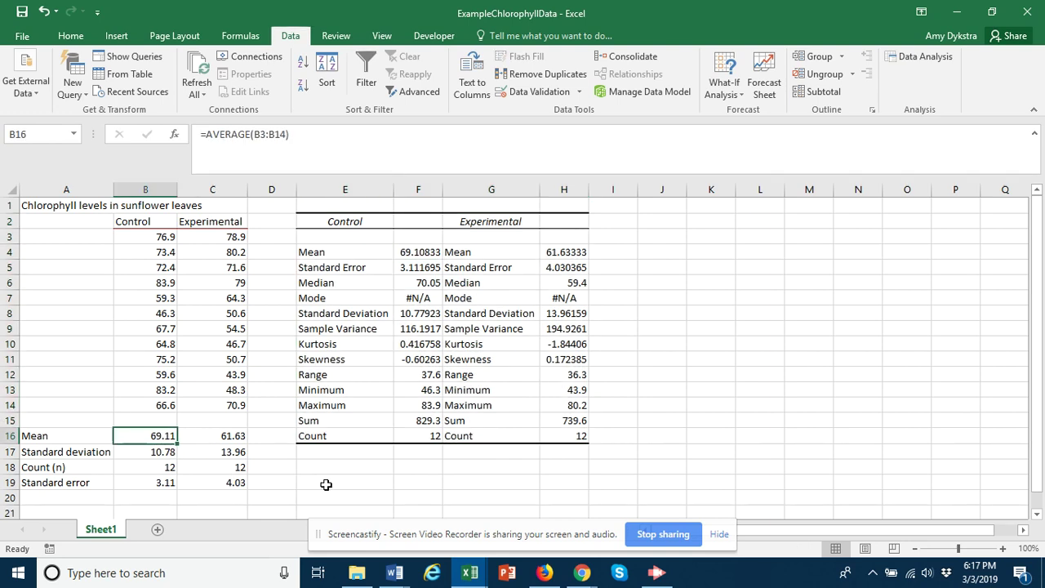
{"action": "left_click", "coordinate": [569, 254]}
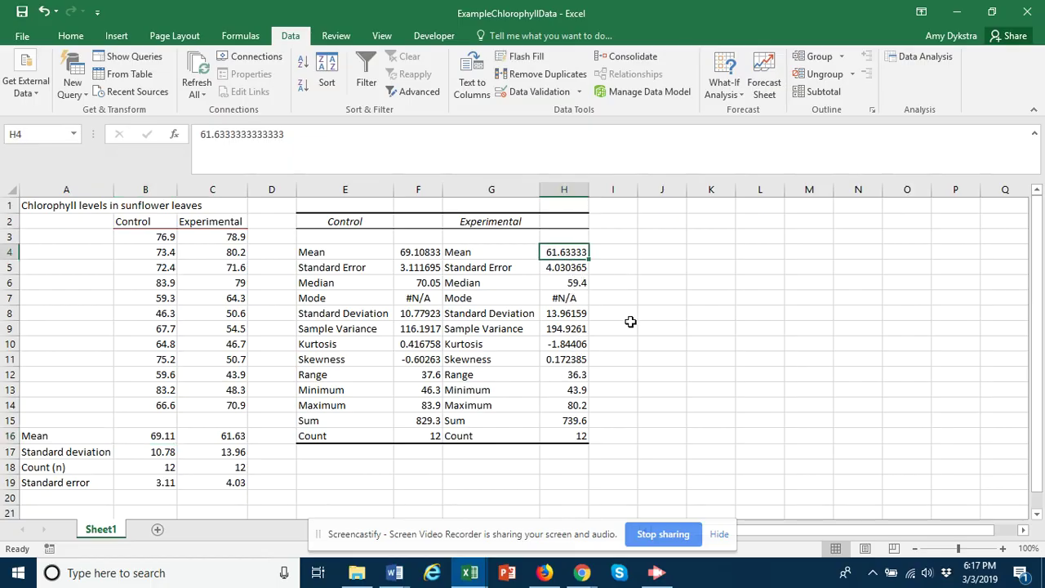
{"action": "left_click", "coordinate": [418, 268]}
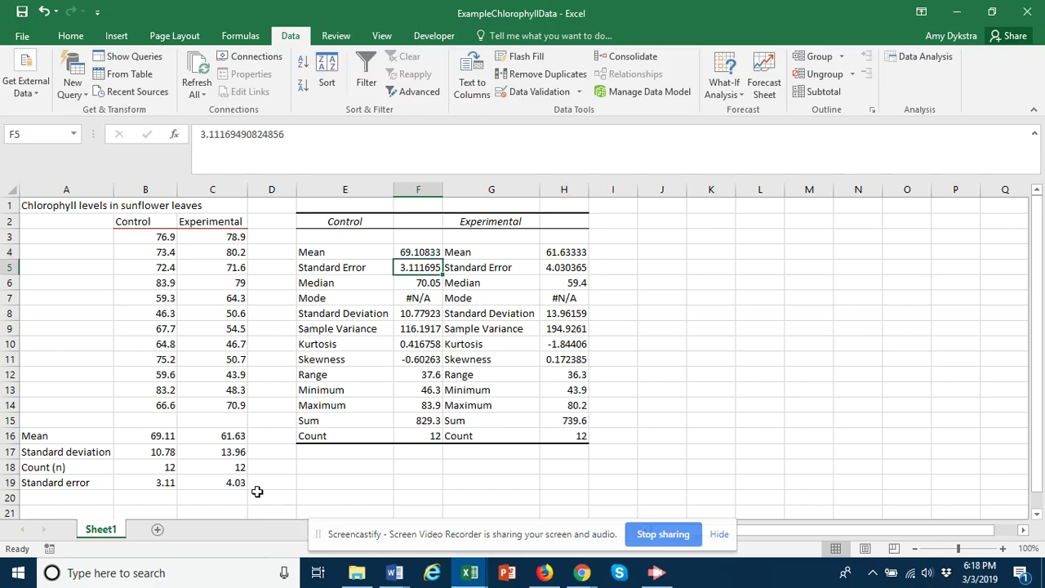
{"action": "left_click", "coordinate": [164, 485]}
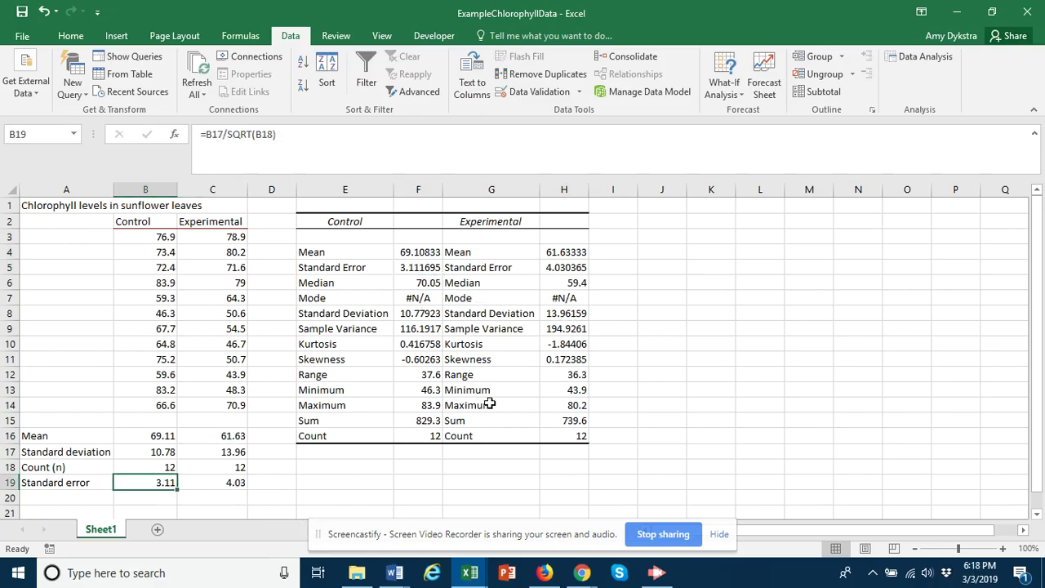